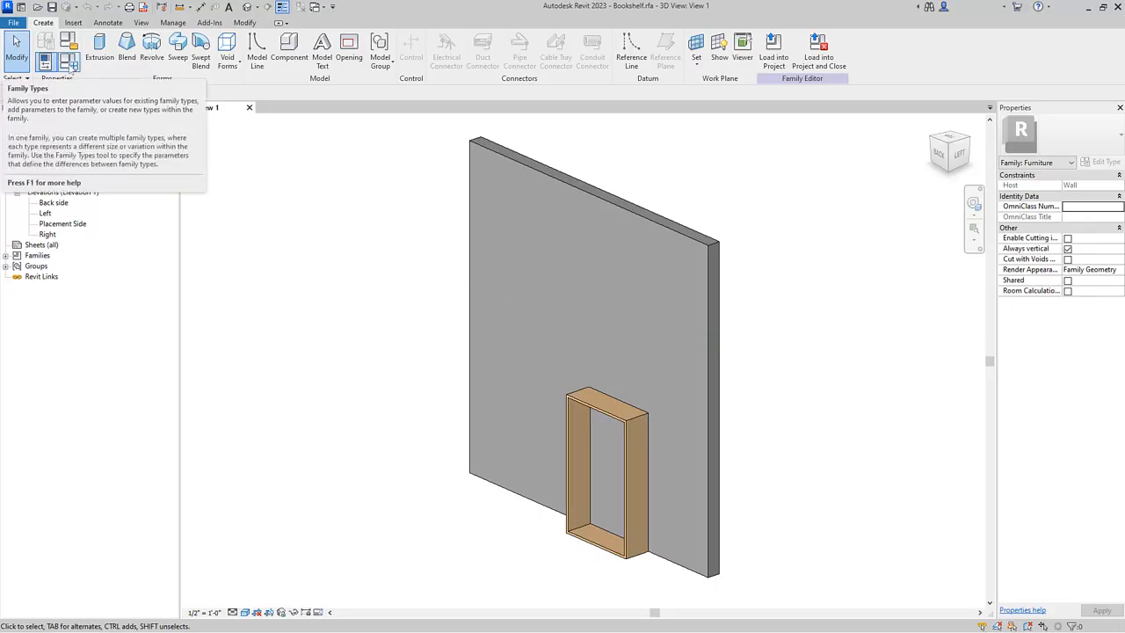
Add an Integer type parameter named Number Of Shelves to the family, grouped under Dimensions, and set its value to 3.
{"action": "left_click", "coordinate": [70, 65]}
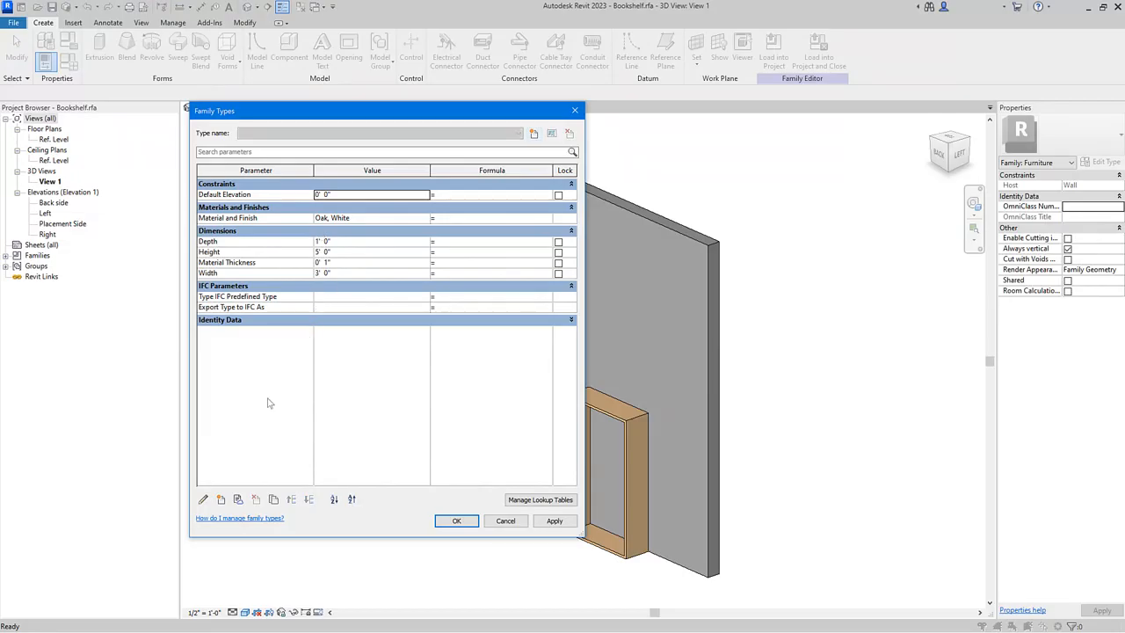
{"action": "left_click", "coordinate": [222, 499]}
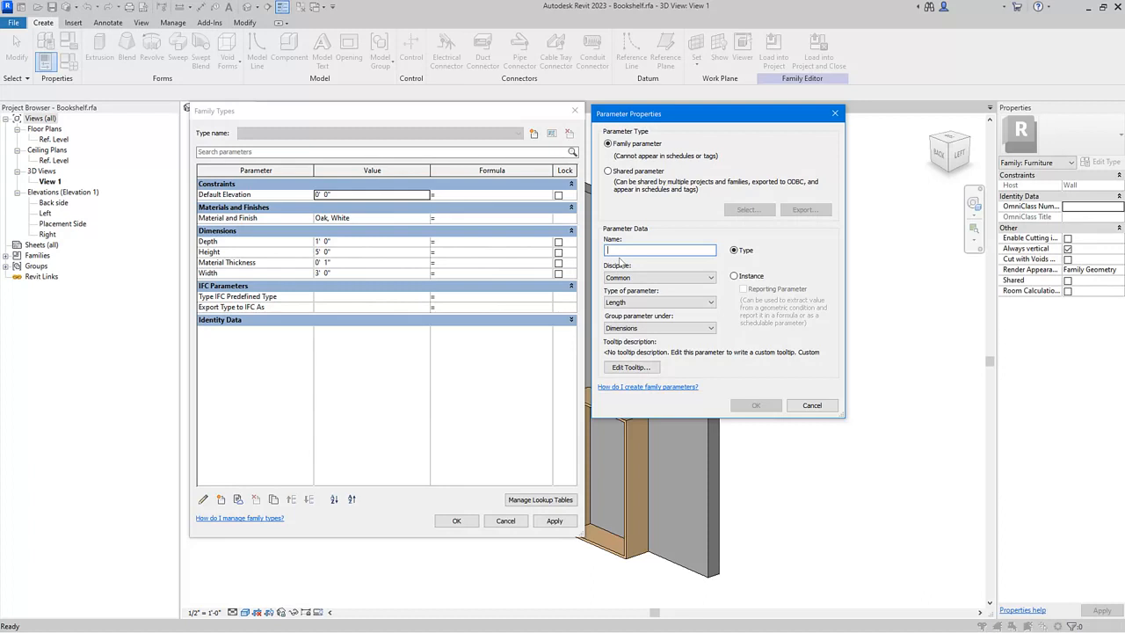
{"action": "type", "text": "Number Of Shelves"}
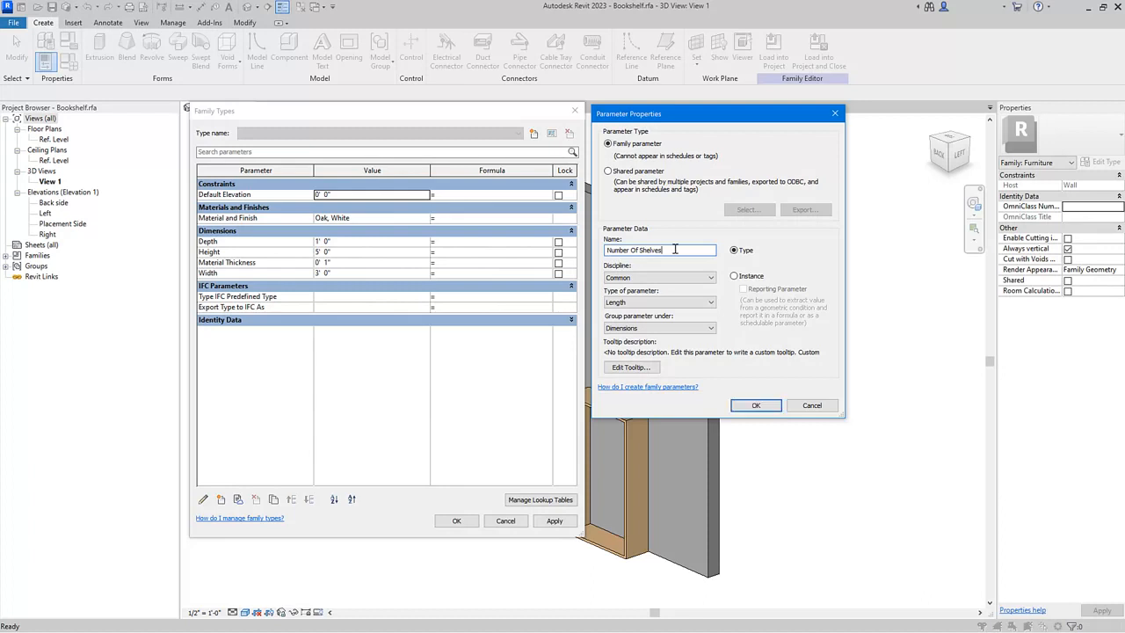
{"action": "left_click", "coordinate": [700, 303]}
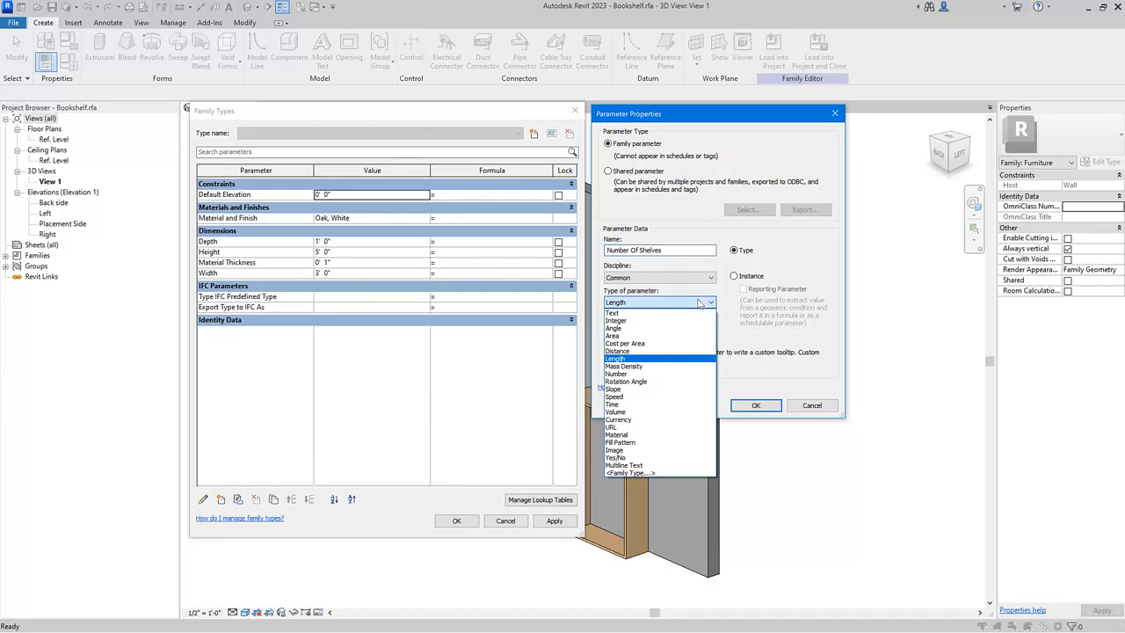
{"action": "left_click", "coordinate": [683, 321]}
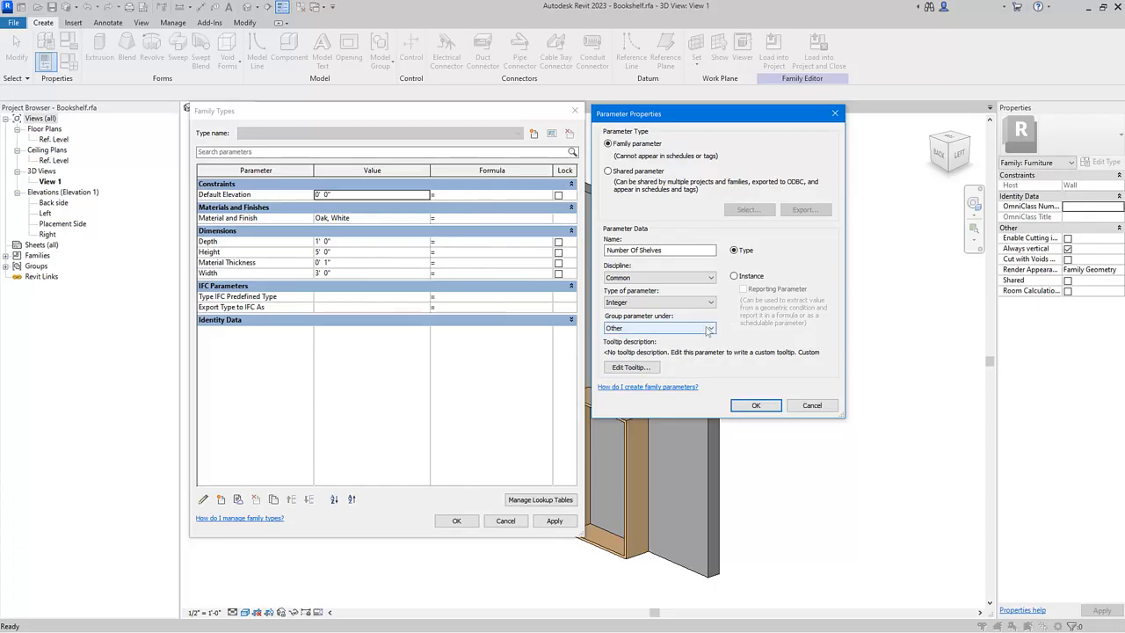
{"action": "left_click", "coordinate": [710, 327]}
{"action": "scroll", "coordinate": [653, 379], "scroll_direction": "up", "scroll_amount": 5}
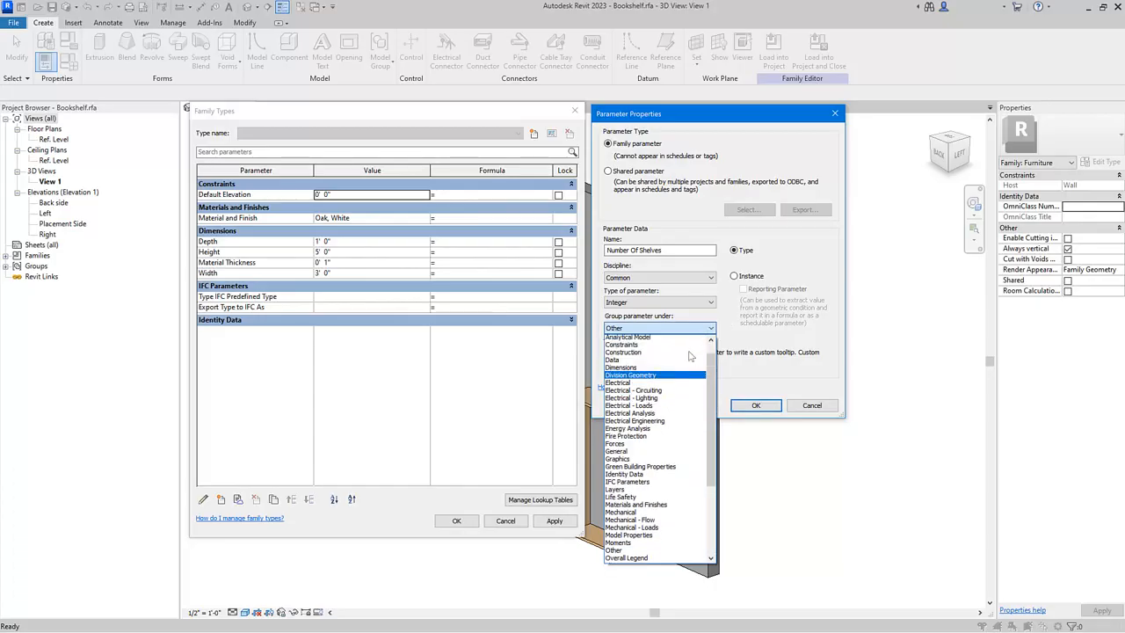
{"action": "left_click", "coordinate": [654, 369]}
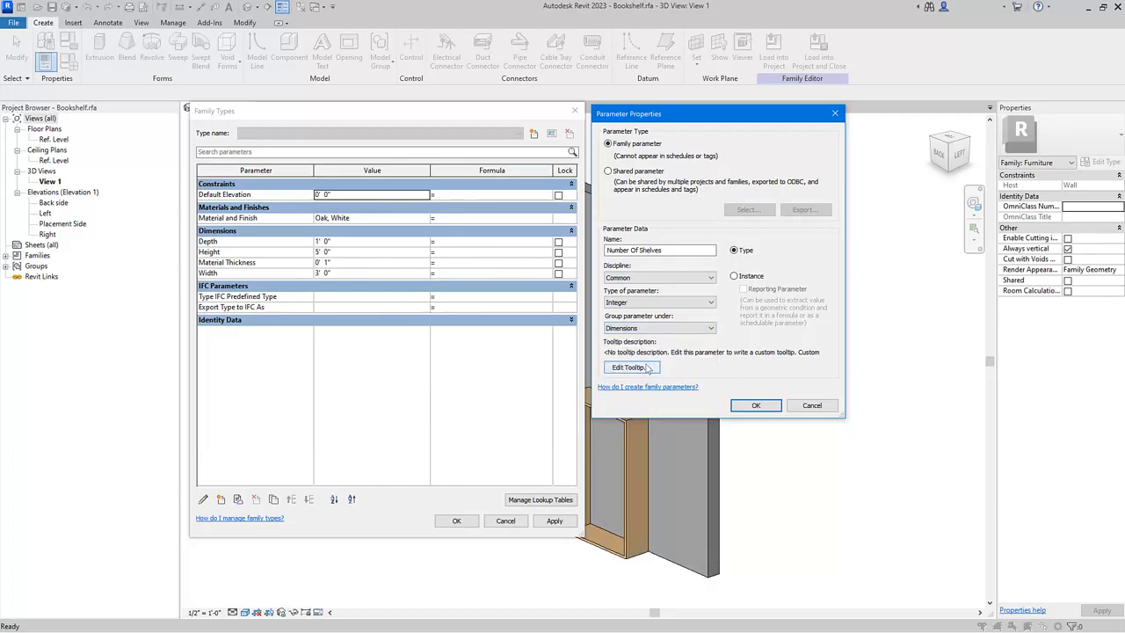
{"action": "left_click", "coordinate": [756, 405]}
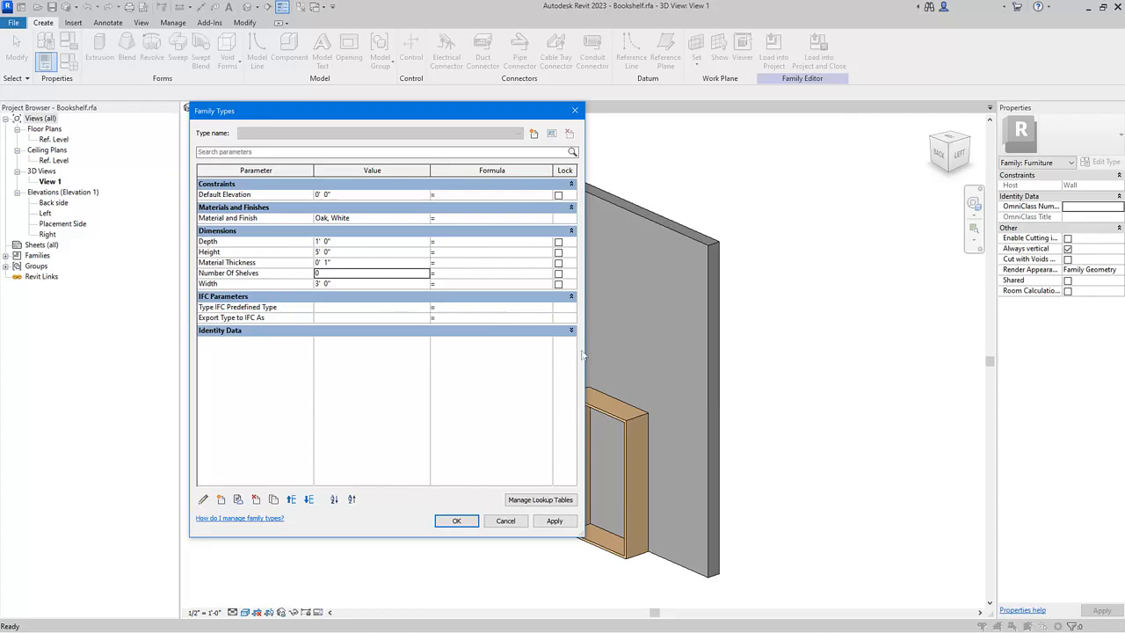
{"action": "left_click", "coordinate": [358, 276]}
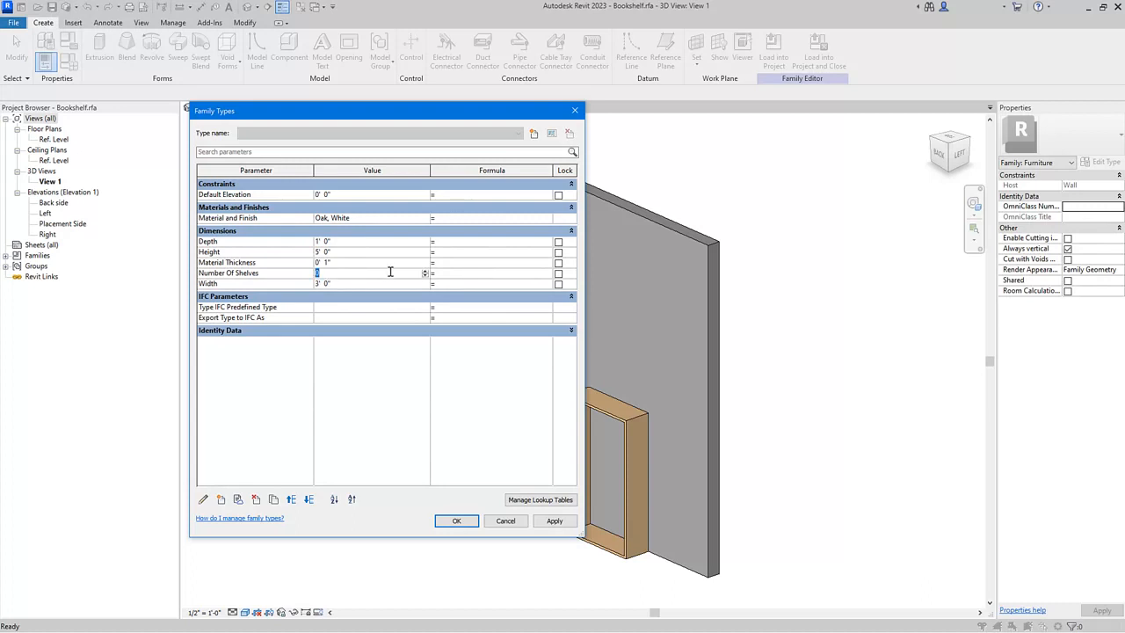
{"action": "type", "text": "3"}
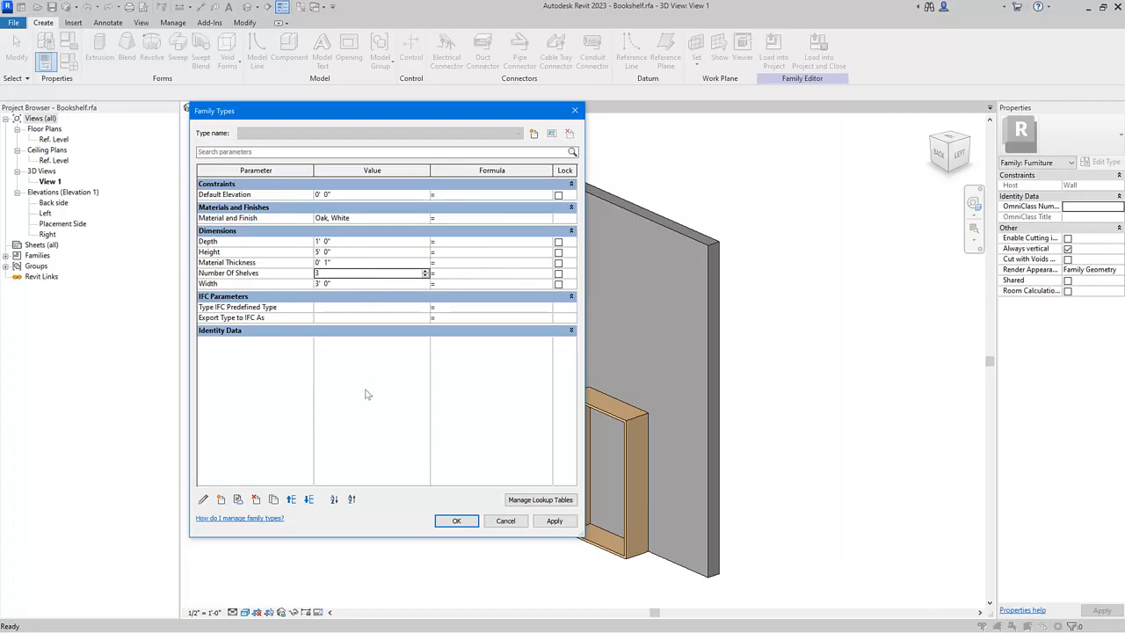
Add two Length type parameters under Dimensions, named Shelf Width and Shelf Spacing.
{"action": "left_click", "coordinate": [221, 500]}
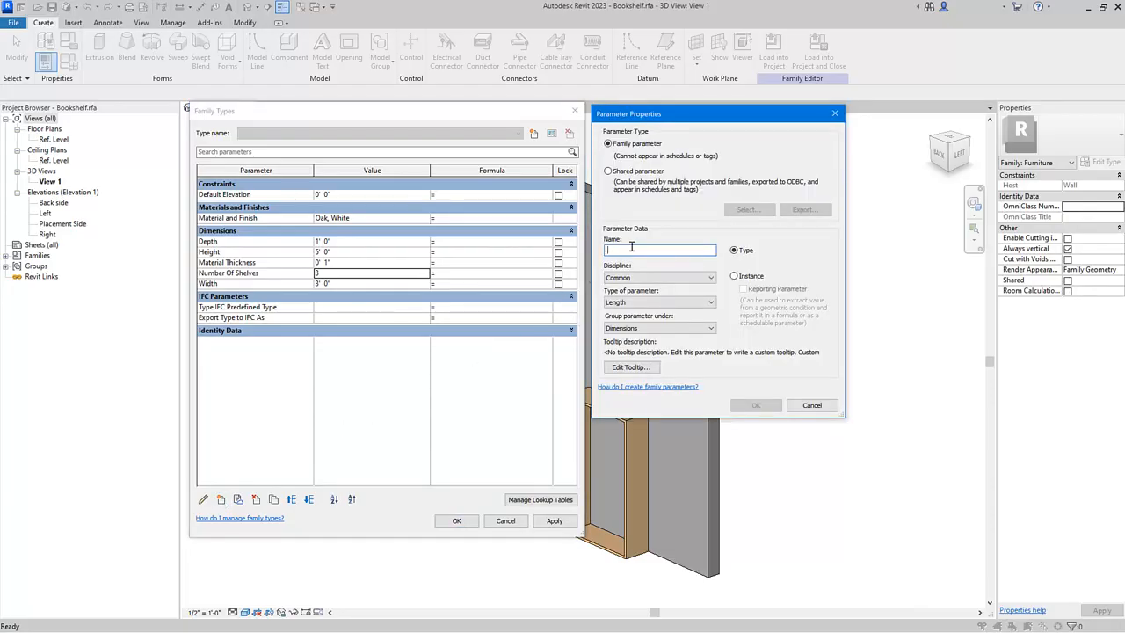
{"action": "type", "text": "Shelf Width"}
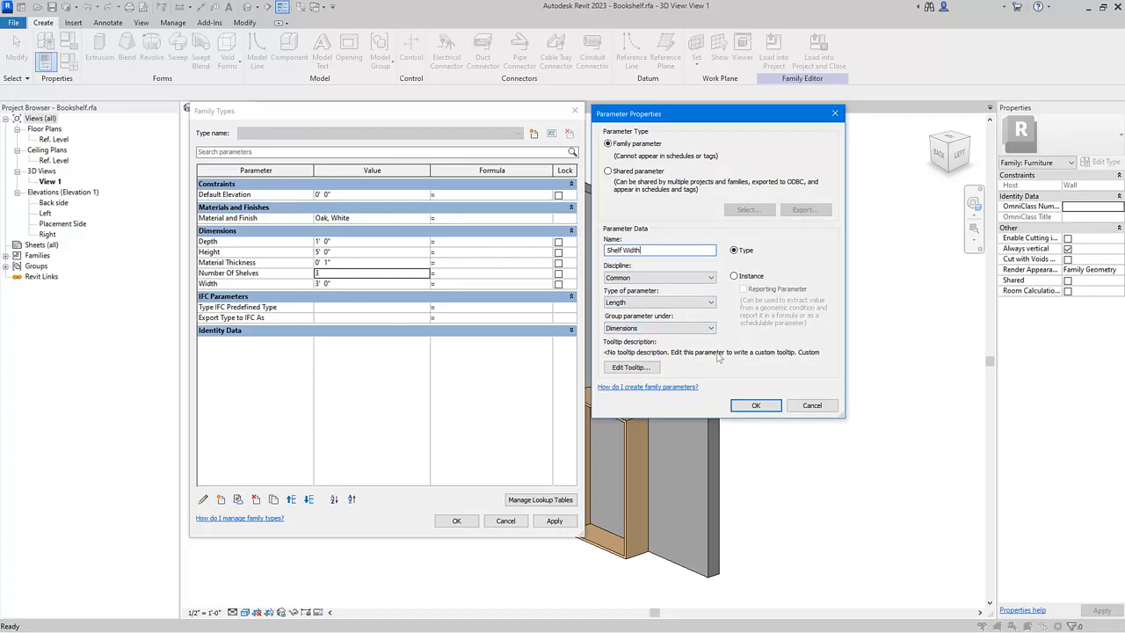
{"action": "left_click", "coordinate": [756, 405]}
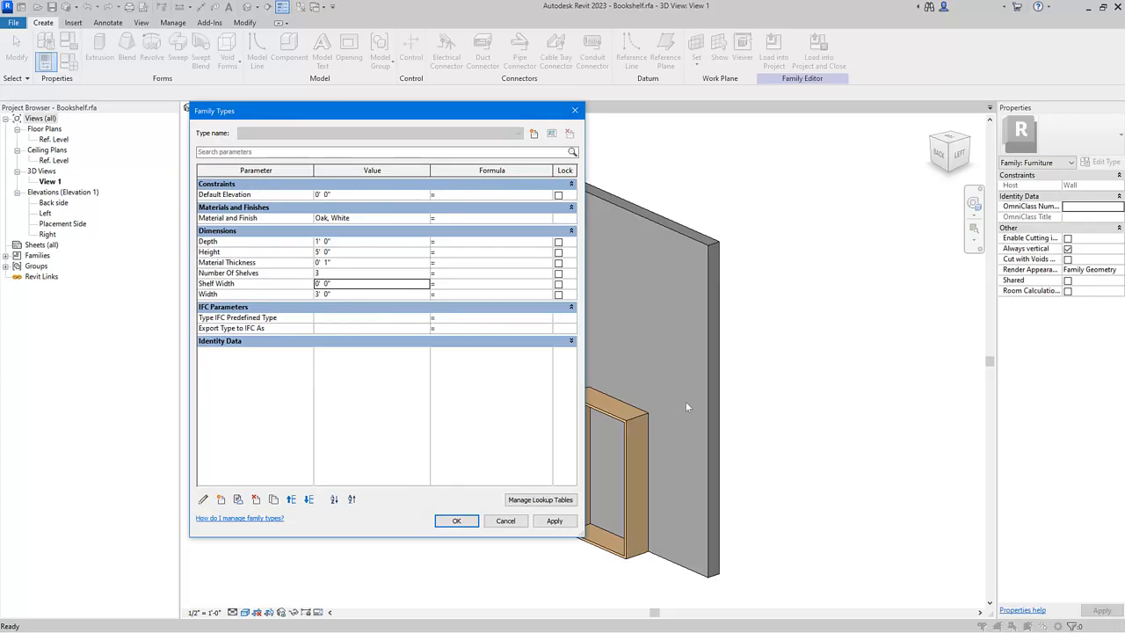
{"action": "left_click", "coordinate": [220, 499]}
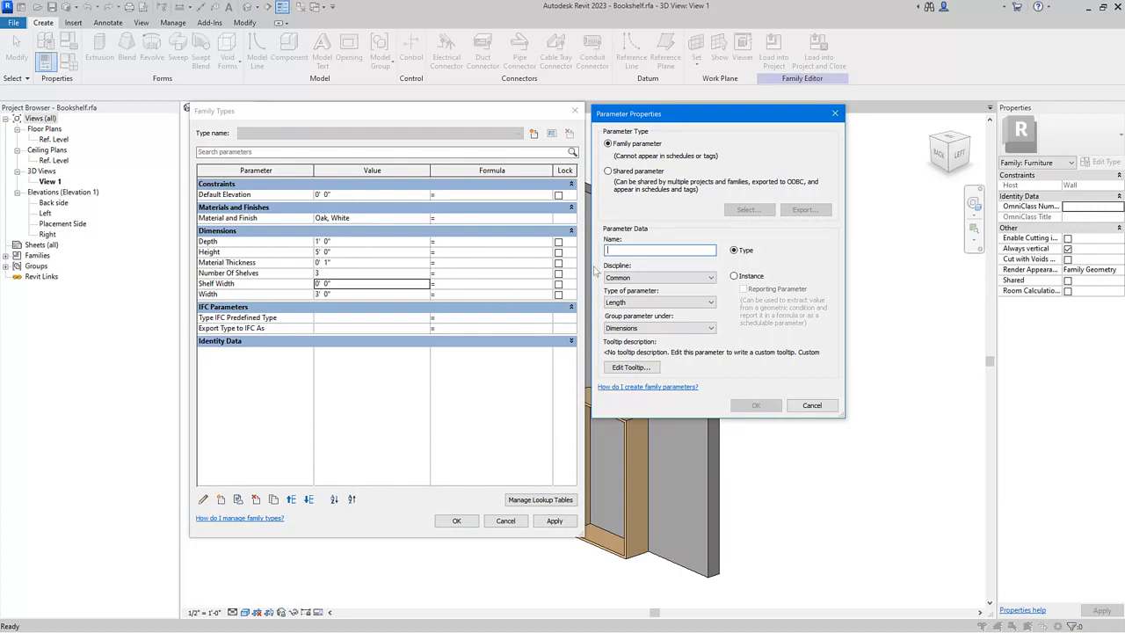
{"action": "type", "text": "Shelf Spacing"}
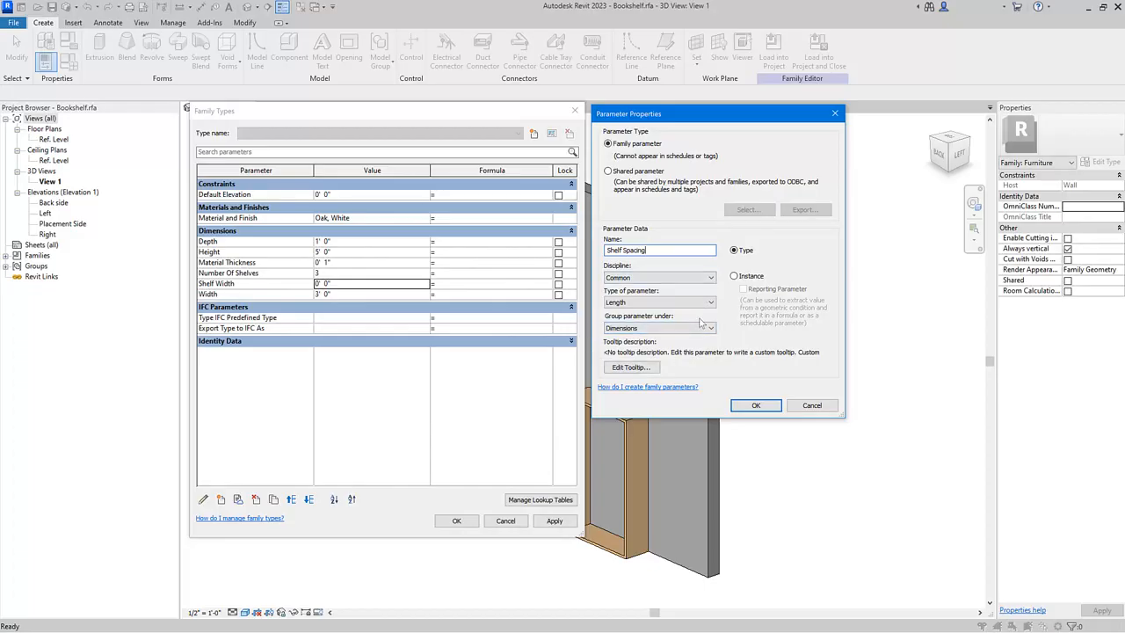
{"action": "left_click", "coordinate": [756, 406]}
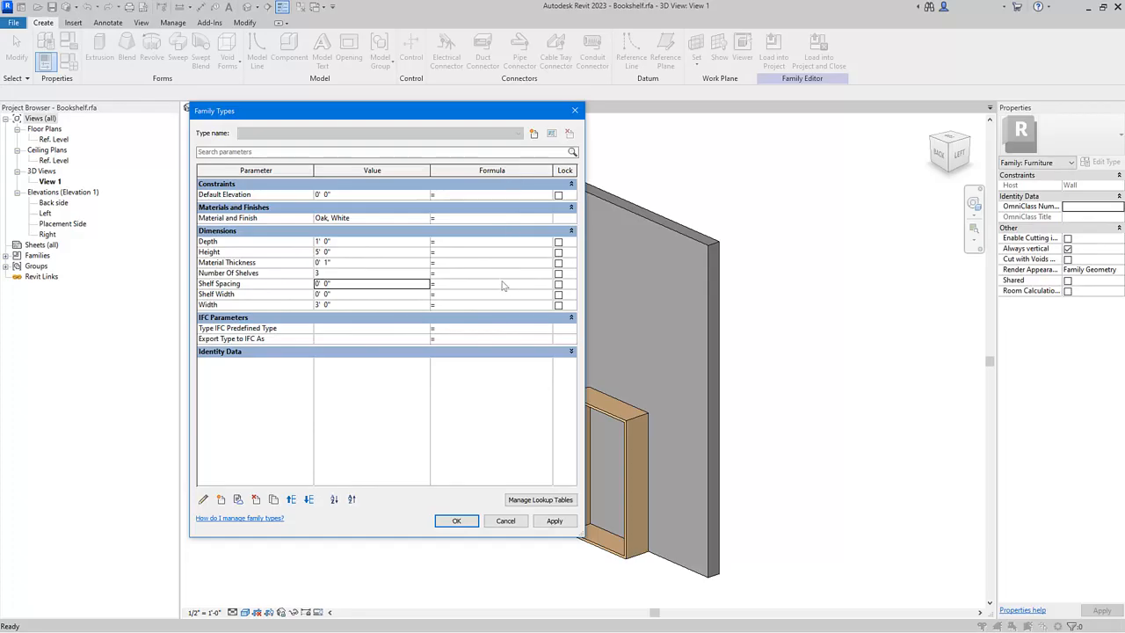
Set the Shelf Width formula to Width - (Material Thickness * 2) and apply it.
{"action": "left_click", "coordinate": [467, 295]}
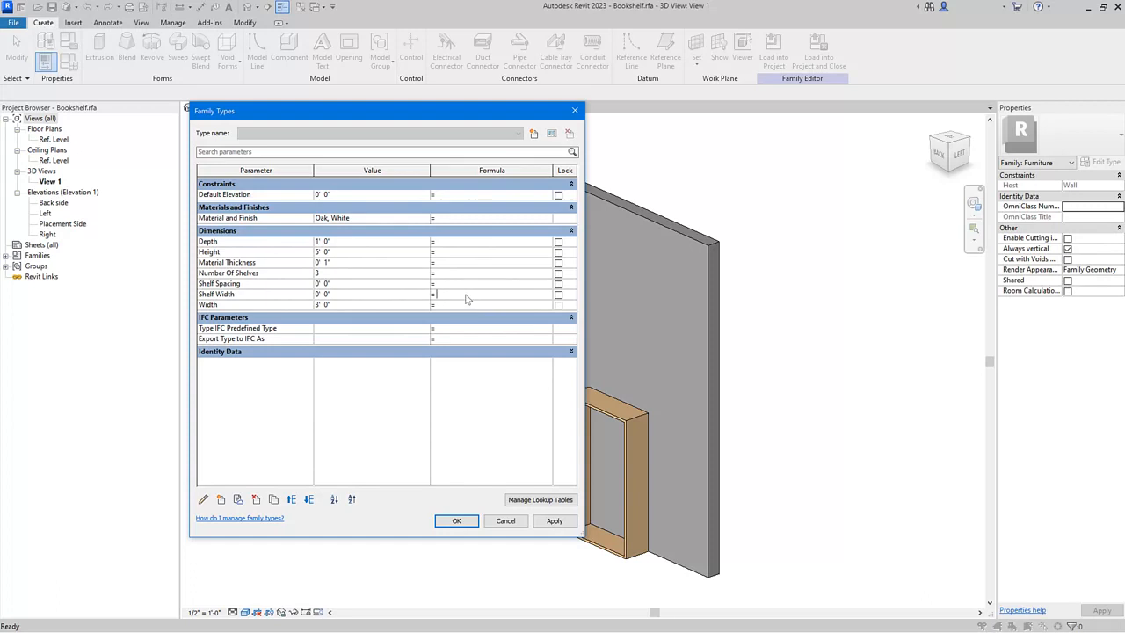
{"action": "type", "text": "Width -"}
{"action": "type", "text": "(Material Thickness * 2)"}
{"action": "left_click", "coordinate": [554, 520]}
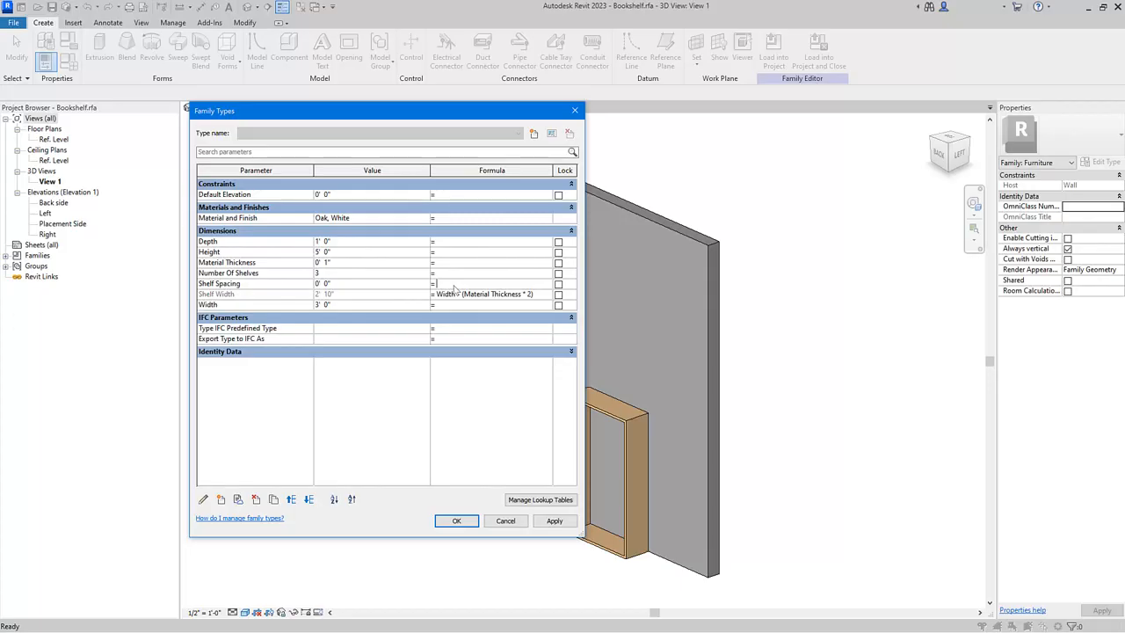
Set the Shelf Spacing formula to Height / (Number Of Shelves + 1), apply it and close the family types.
{"action": "type", "text": "Height"}
{"action": "type", "text": "/ (Number Of Shelves + 1)"}
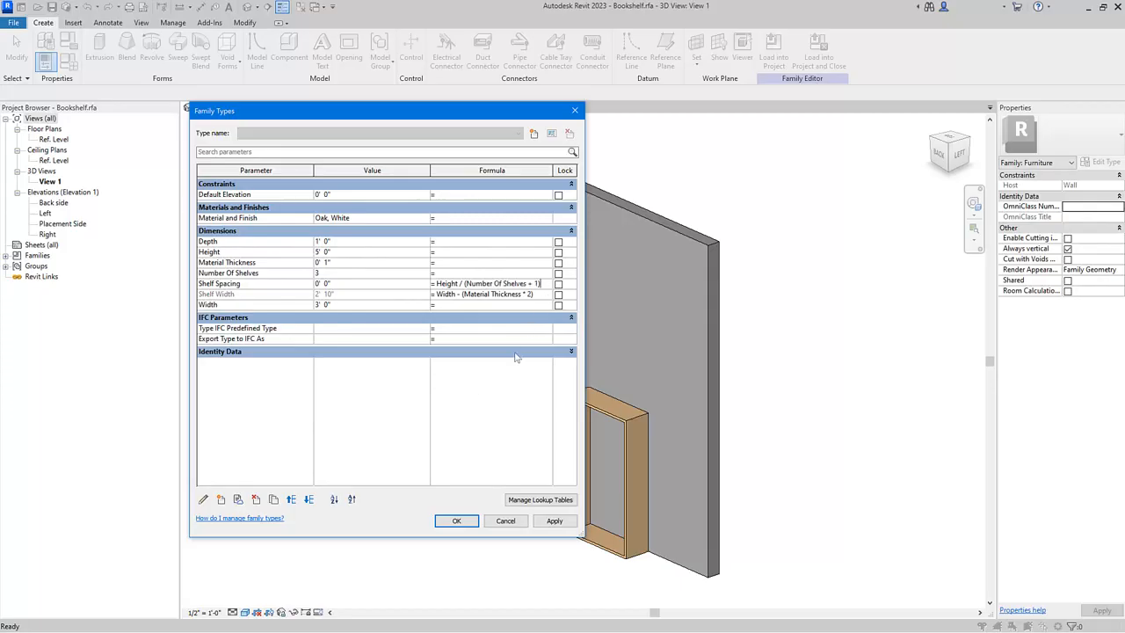
{"action": "left_click", "coordinate": [552, 523]}
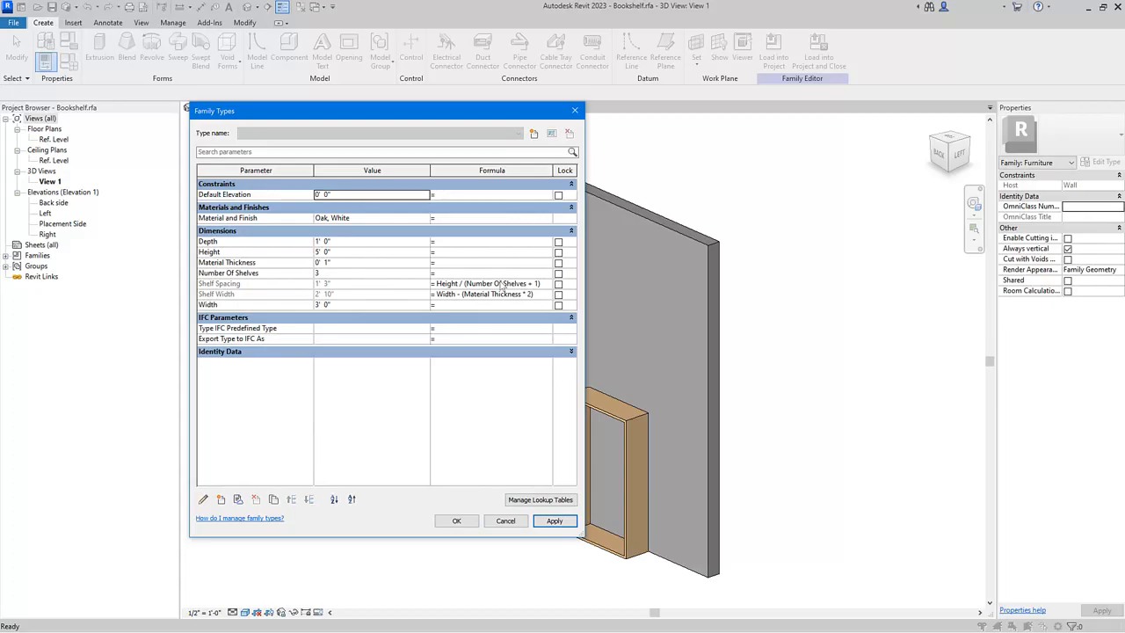
{"action": "left_click", "coordinate": [457, 521]}
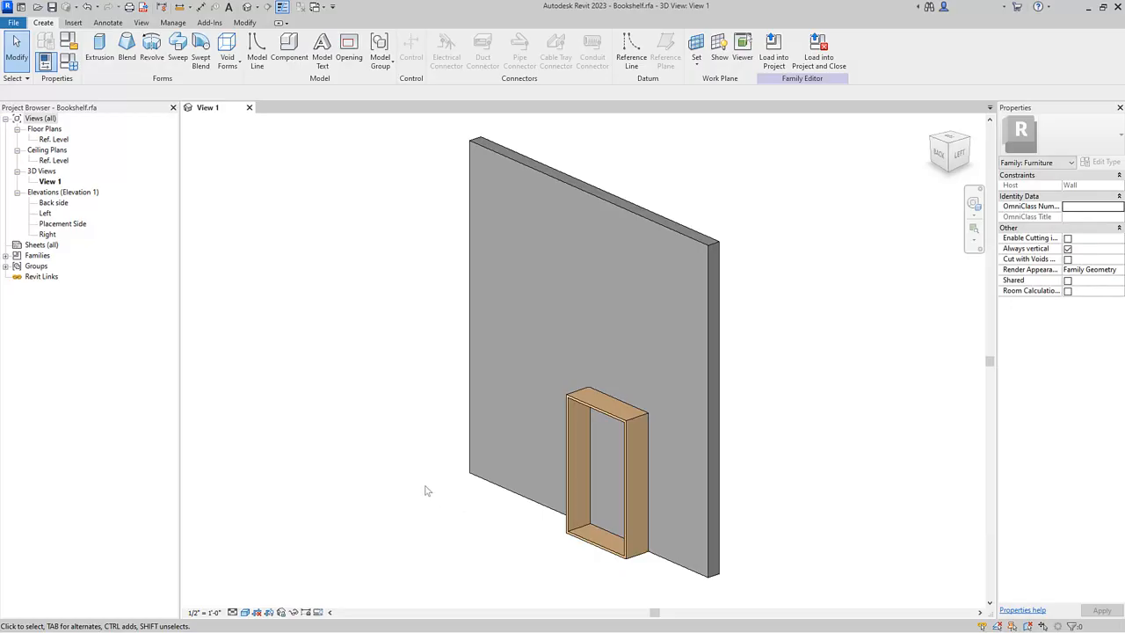
In the Placement Side elevation, draw a horizontal reference plane about 1' below the bookshelf's top and name it Shelf.
{"action": "left_click", "coordinate": [65, 225]}
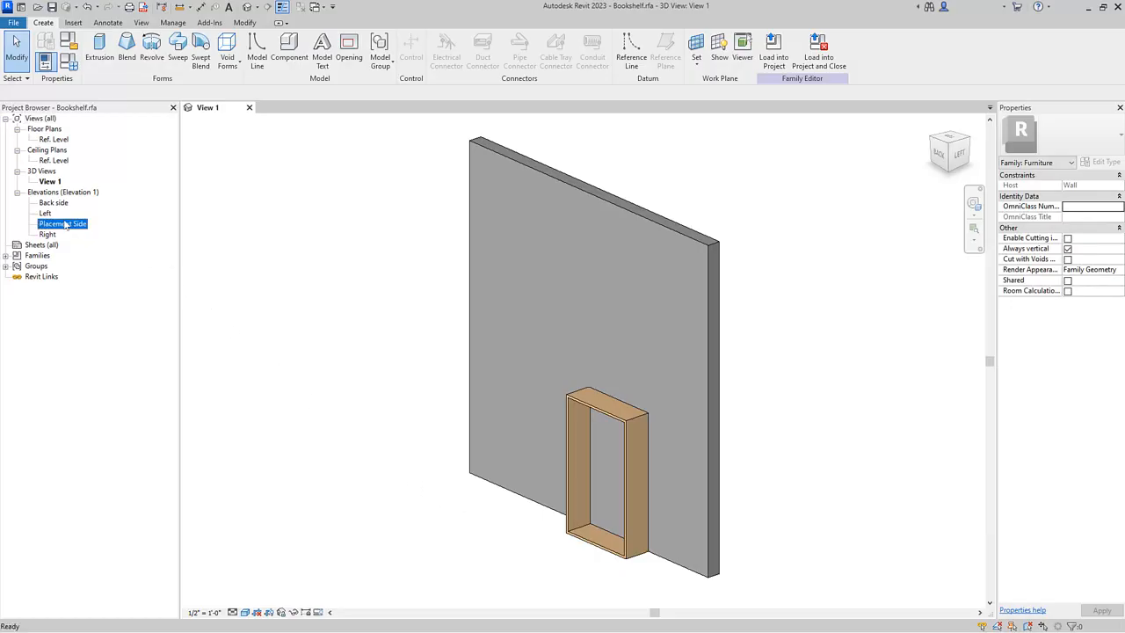
{"action": "double_click", "coordinate": [65, 225]}
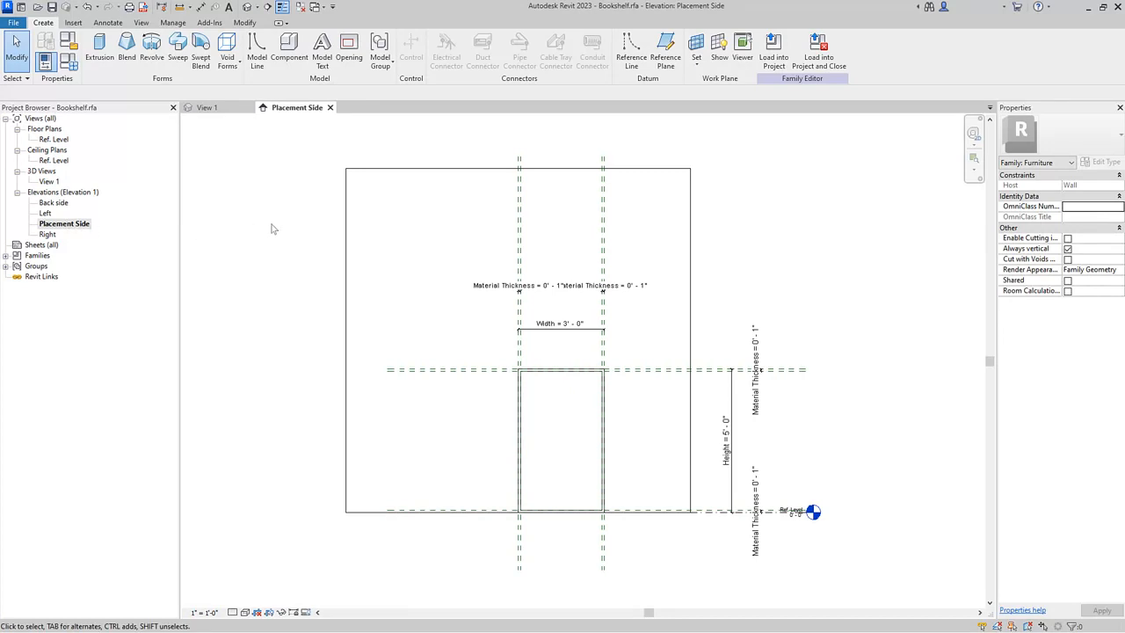
{"action": "left_click", "coordinate": [671, 64]}
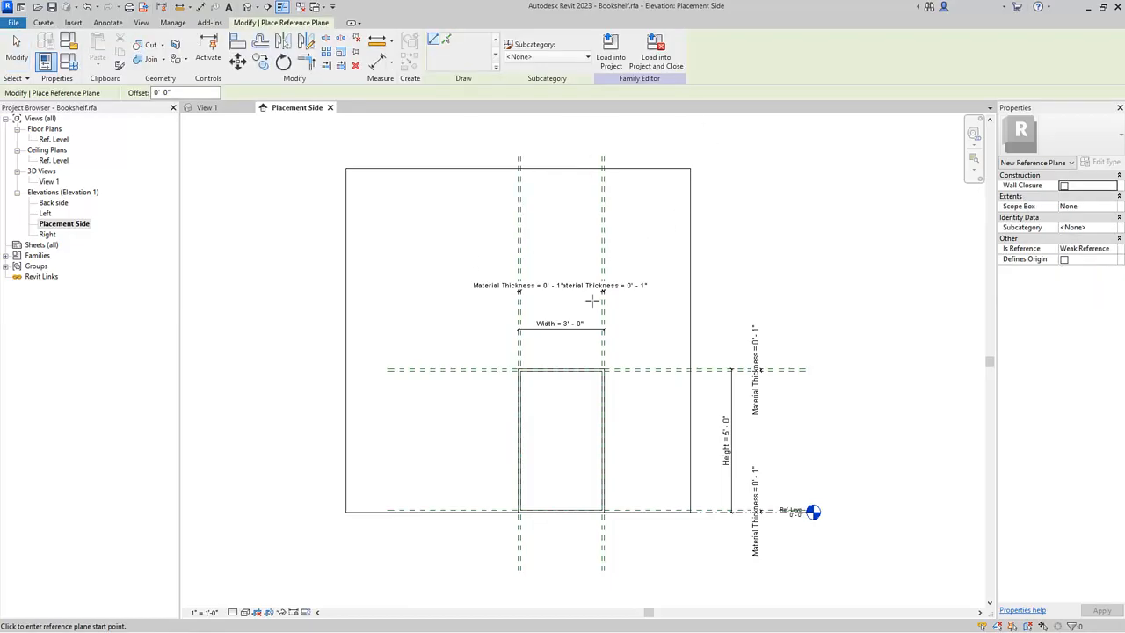
{"action": "left_click", "coordinate": [437, 398]}
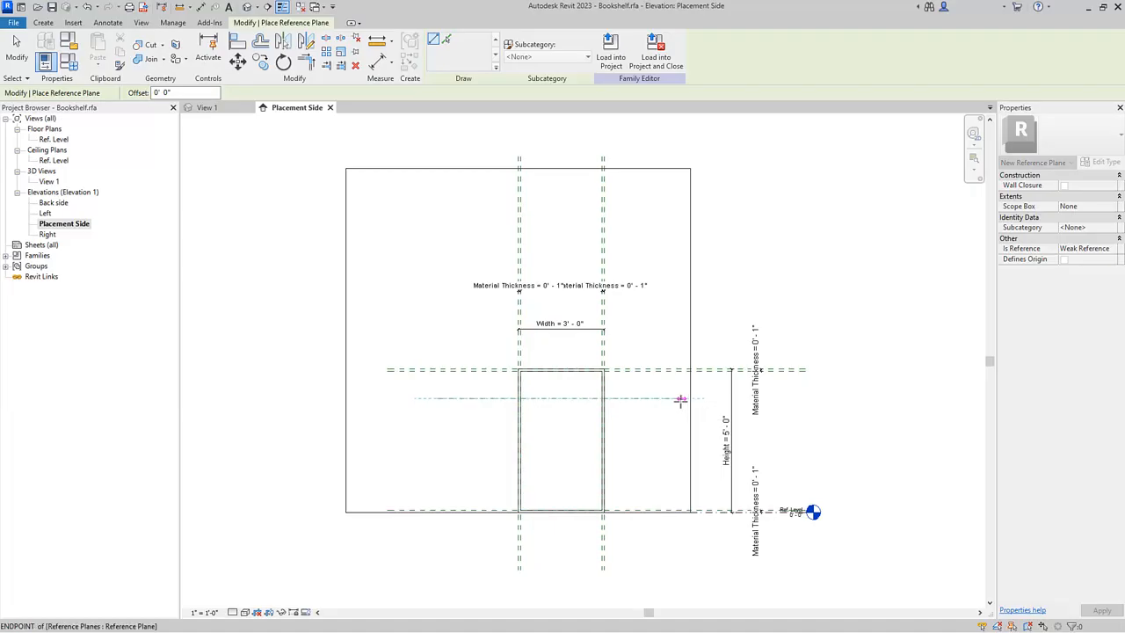
{"action": "left_click", "coordinate": [681, 398]}
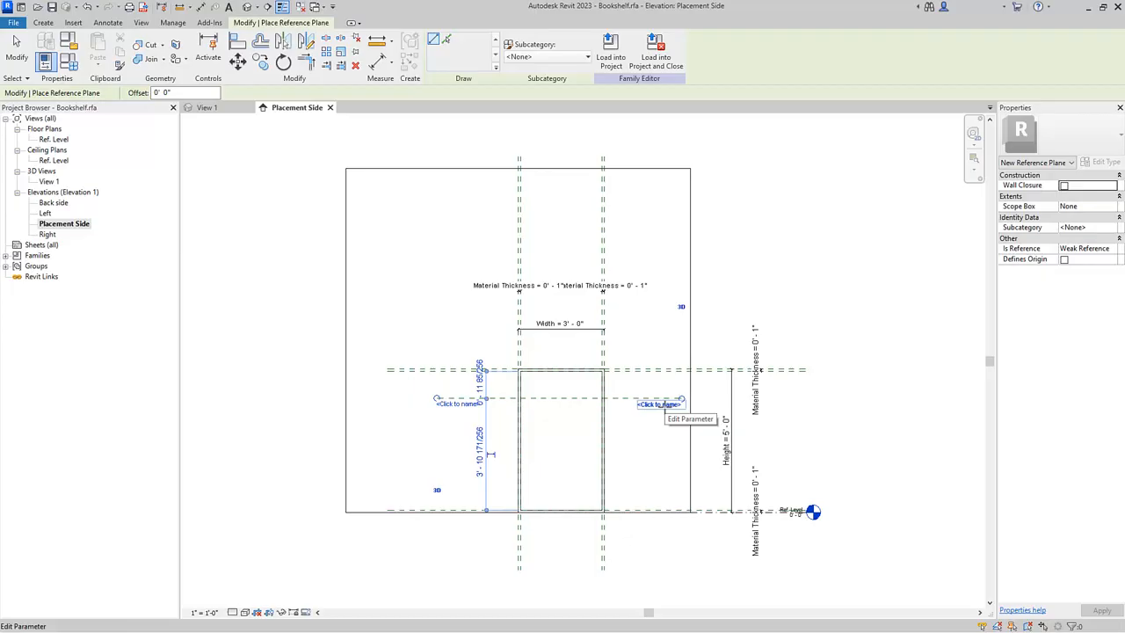
{"action": "left_click", "coordinate": [667, 404]}
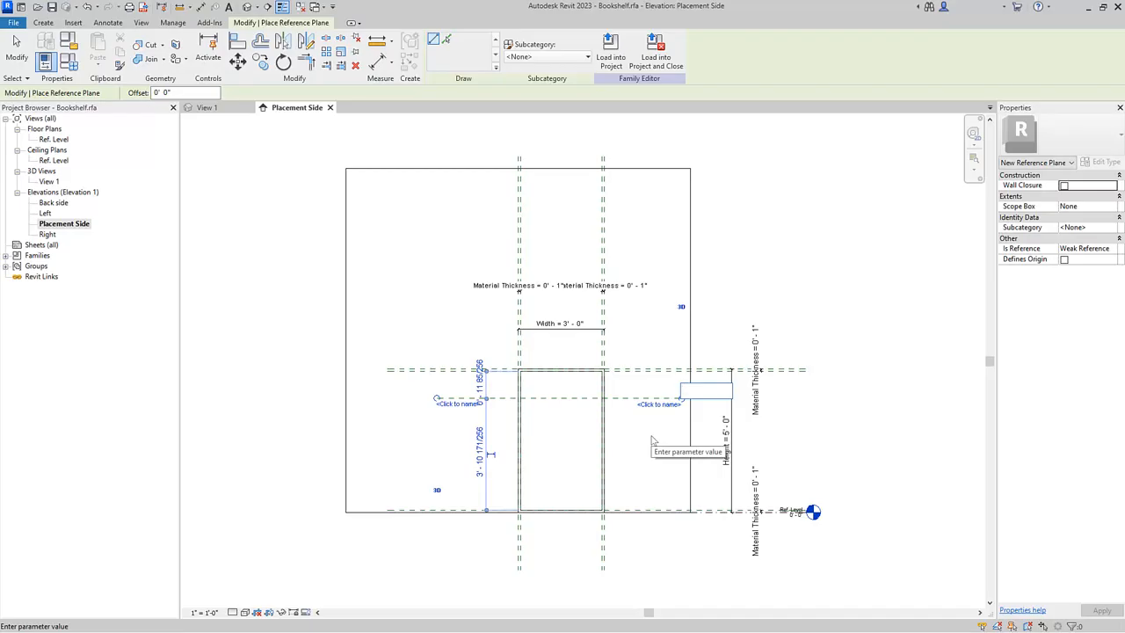
{"action": "type", "text": "Shelf"}
{"action": "key", "text": "Return"}
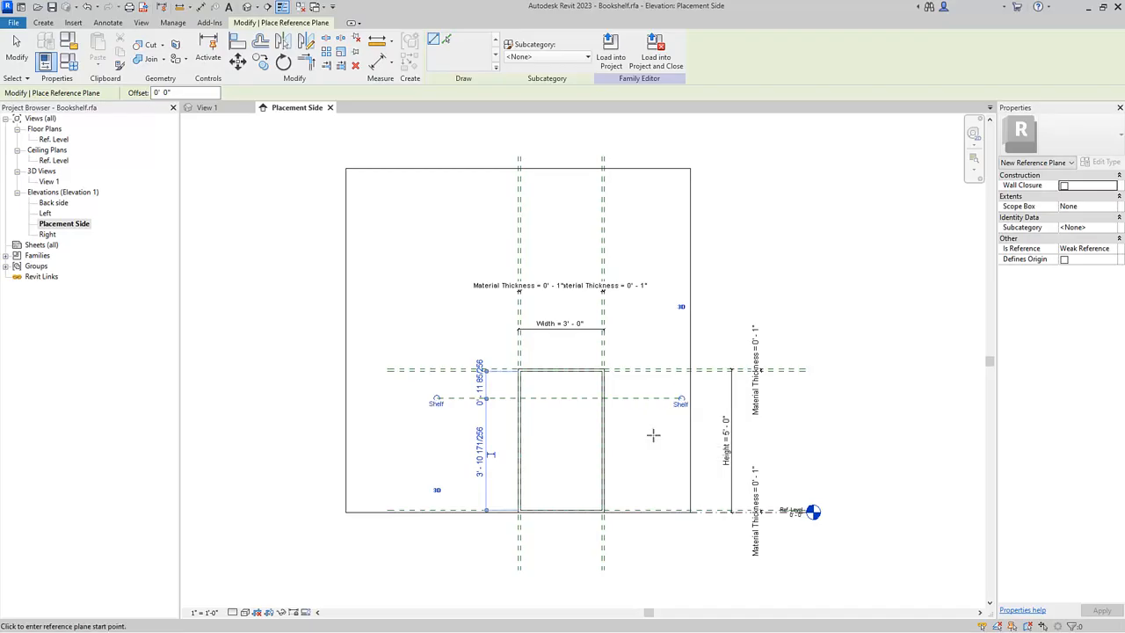
Add an aligned dimension between the bookshelf's uppermost reference plane and the Shelf reference plane.
{"action": "left_click", "coordinate": [385, 70]}
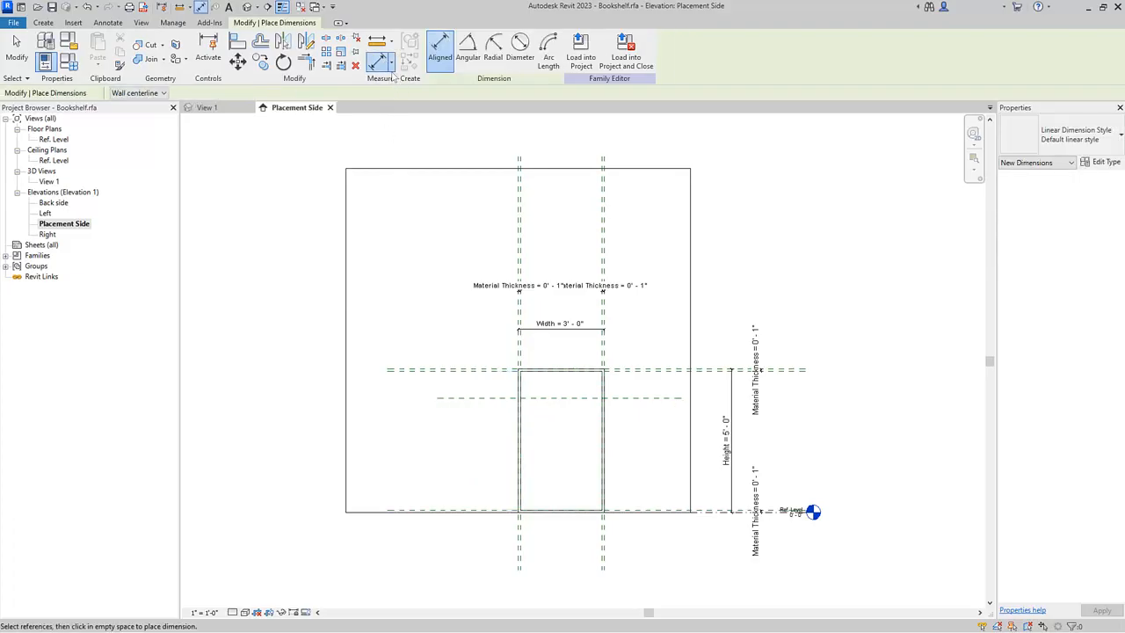
{"action": "scroll", "coordinate": [469, 358], "scroll_direction": "up", "scroll_amount": 3}
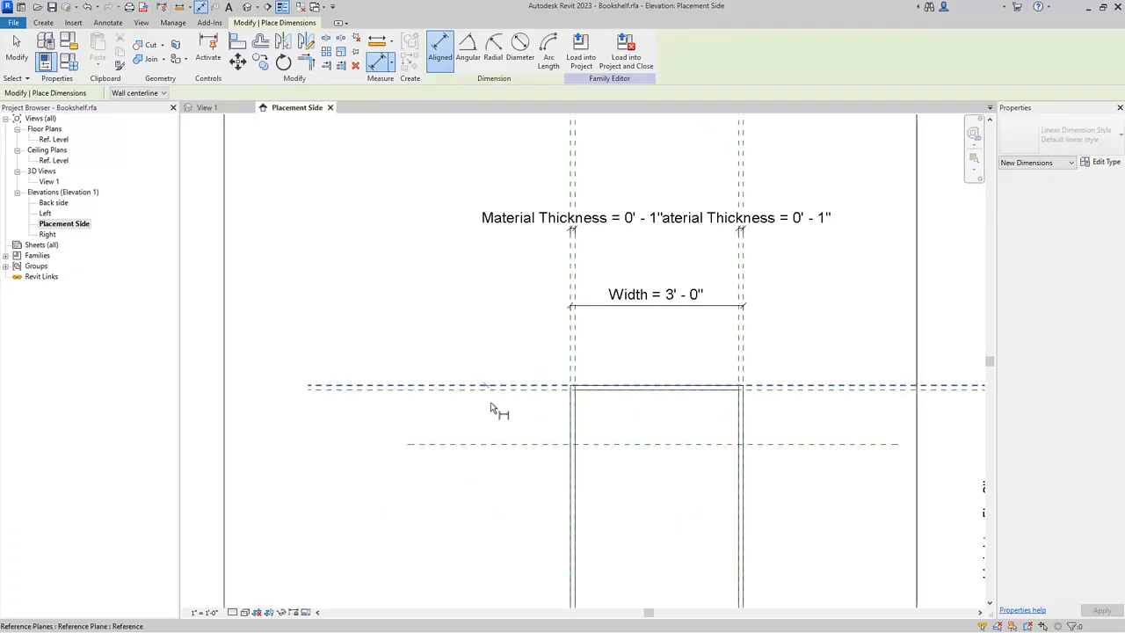
{"action": "left_click", "coordinate": [490, 405]}
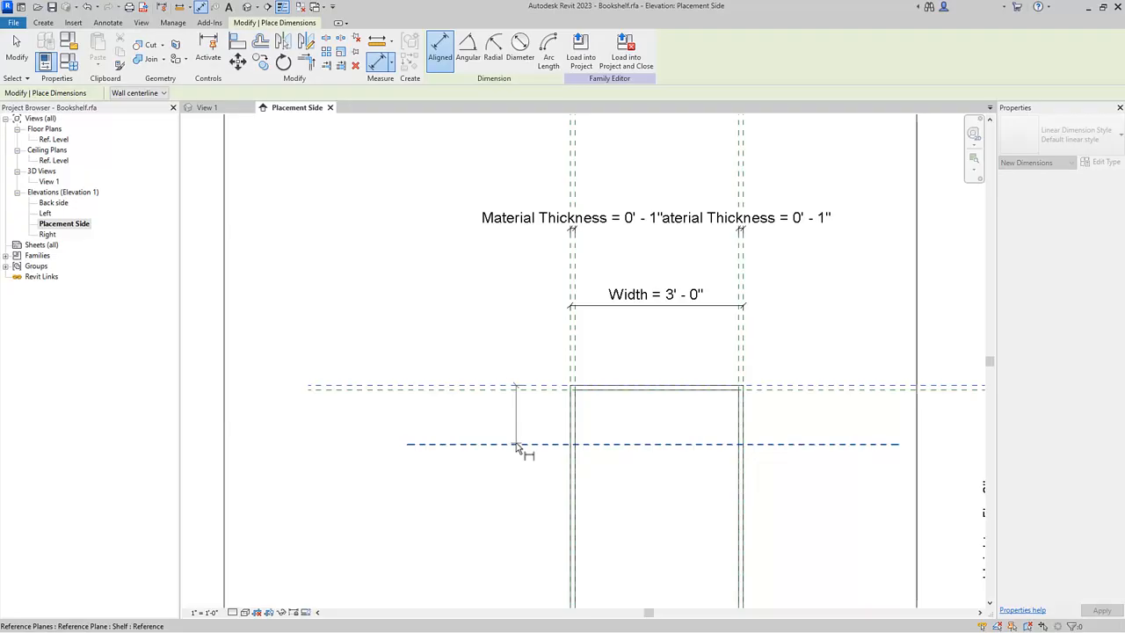
{"action": "left_click", "coordinate": [468, 439]}
{"action": "left_click", "coordinate": [471, 487]}
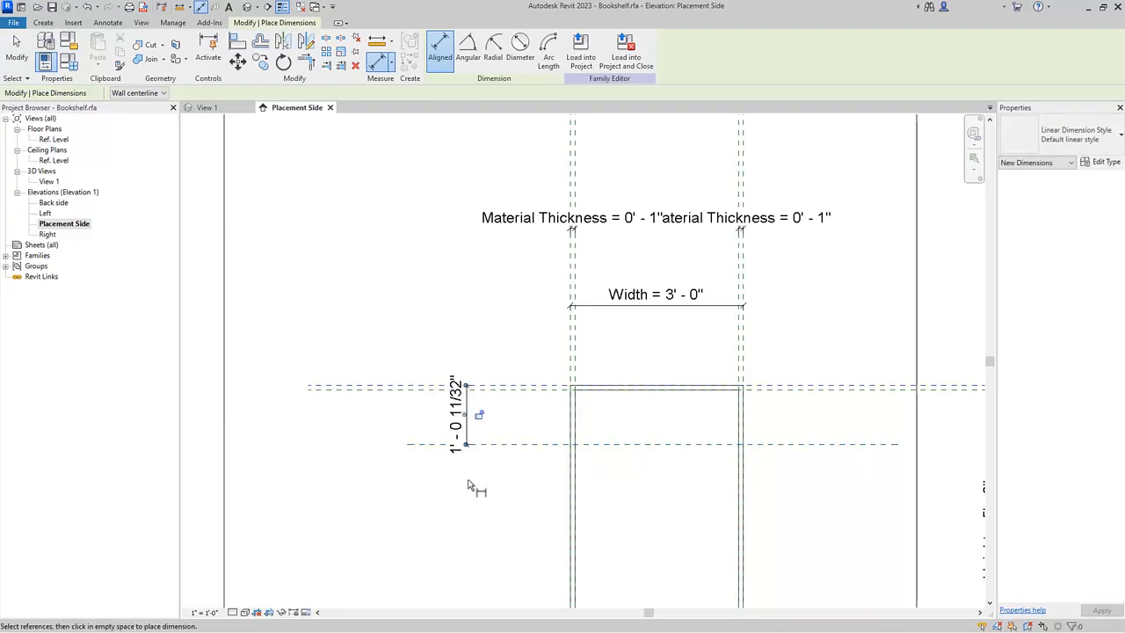
{"action": "key", "text": "Escape"}
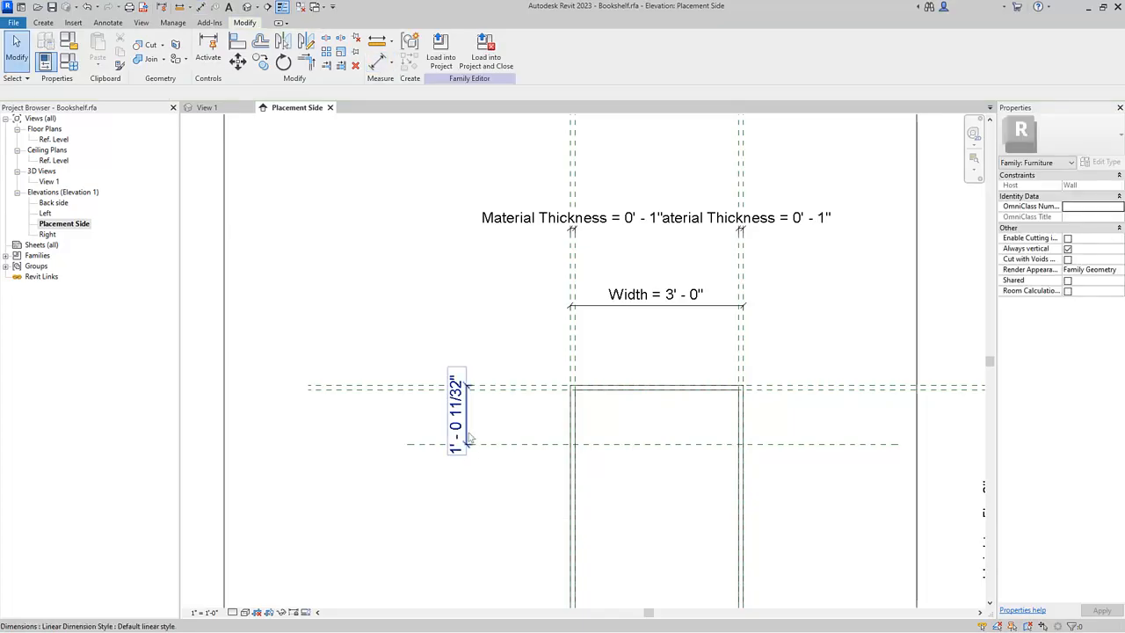
Label the dimension between the bookshelf's top plane and the Shelf reference plane with the Shelf Spacing parameter.
{"action": "left_click", "coordinate": [468, 437]}
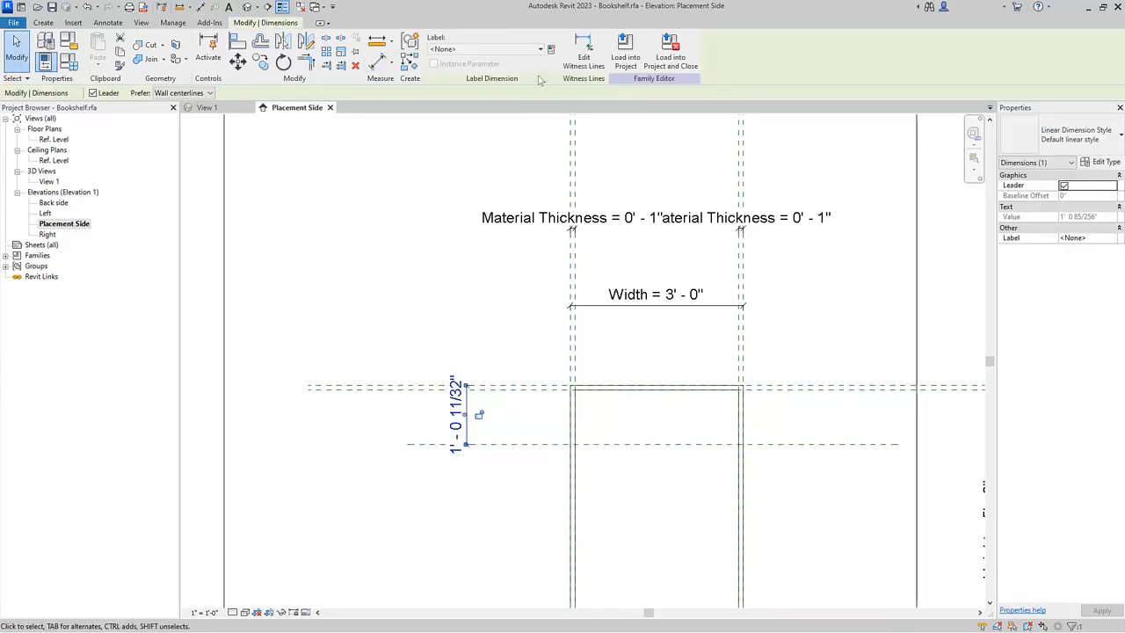
{"action": "left_click", "coordinate": [528, 49]}
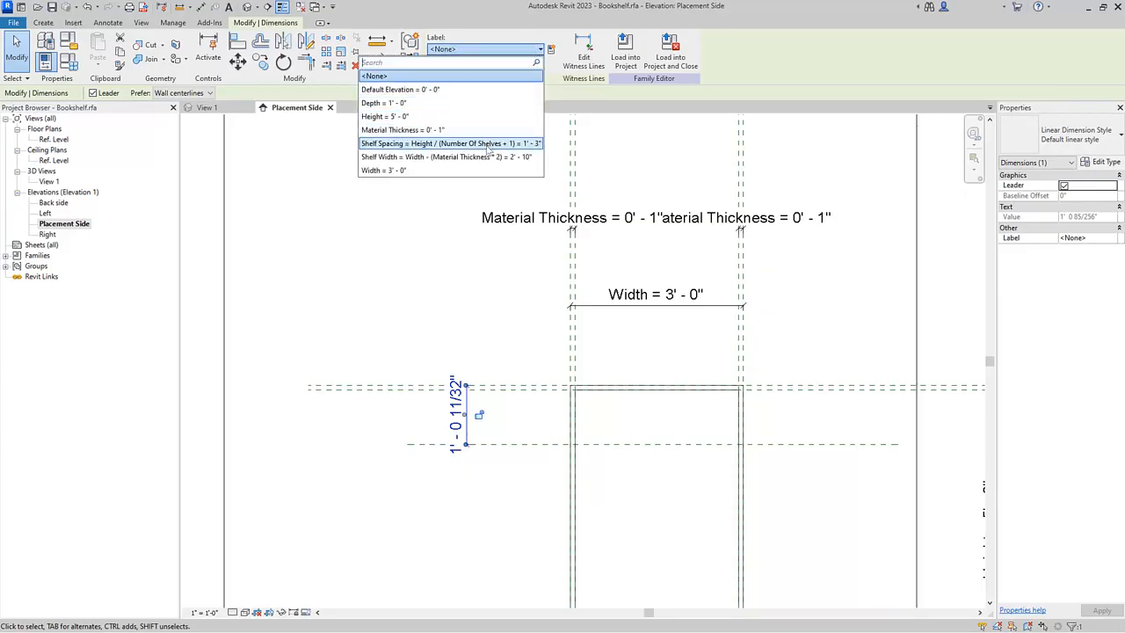
{"action": "key", "text": "Return"}
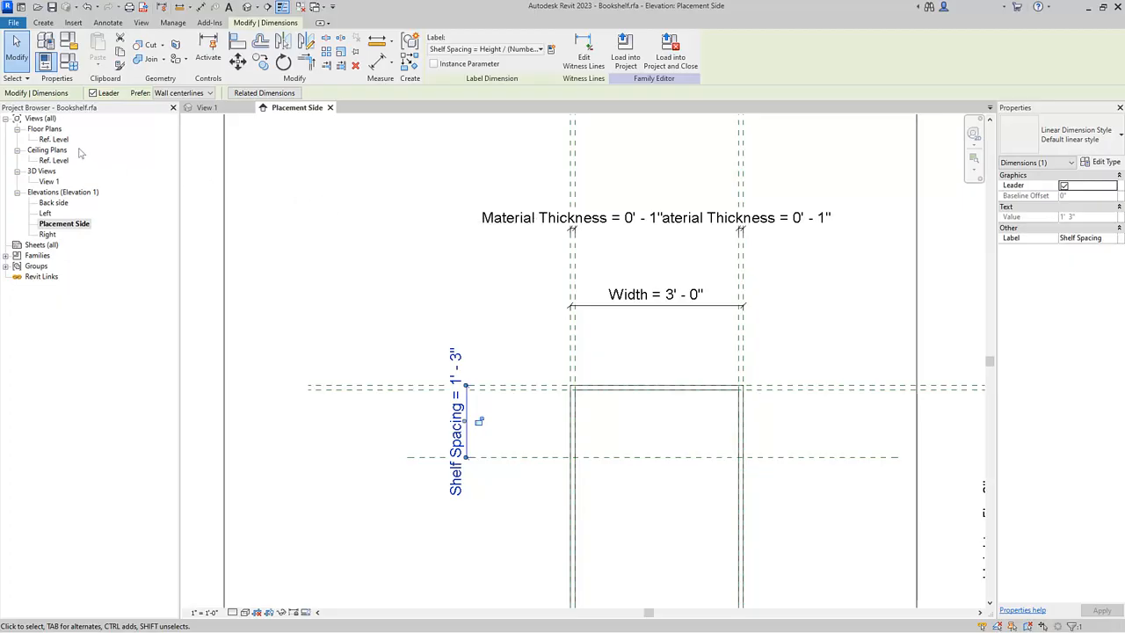
In the Ref. Level floor plan, start placing a component and load the Panel family for it.
{"action": "double_click", "coordinate": [52, 139]}
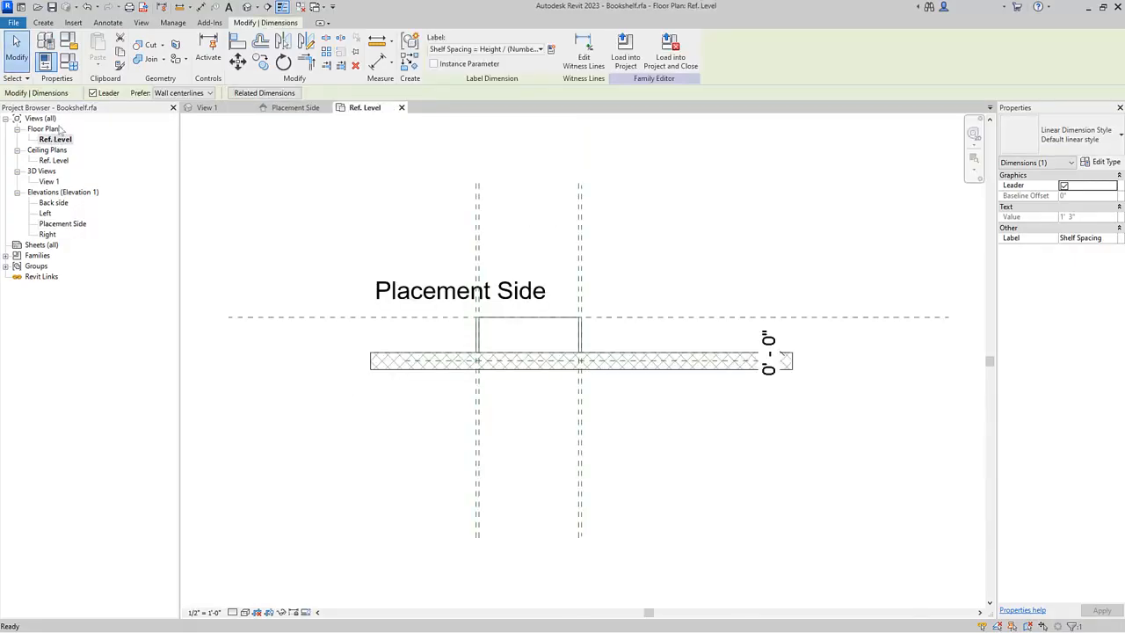
{"action": "left_click", "coordinate": [48, 23]}
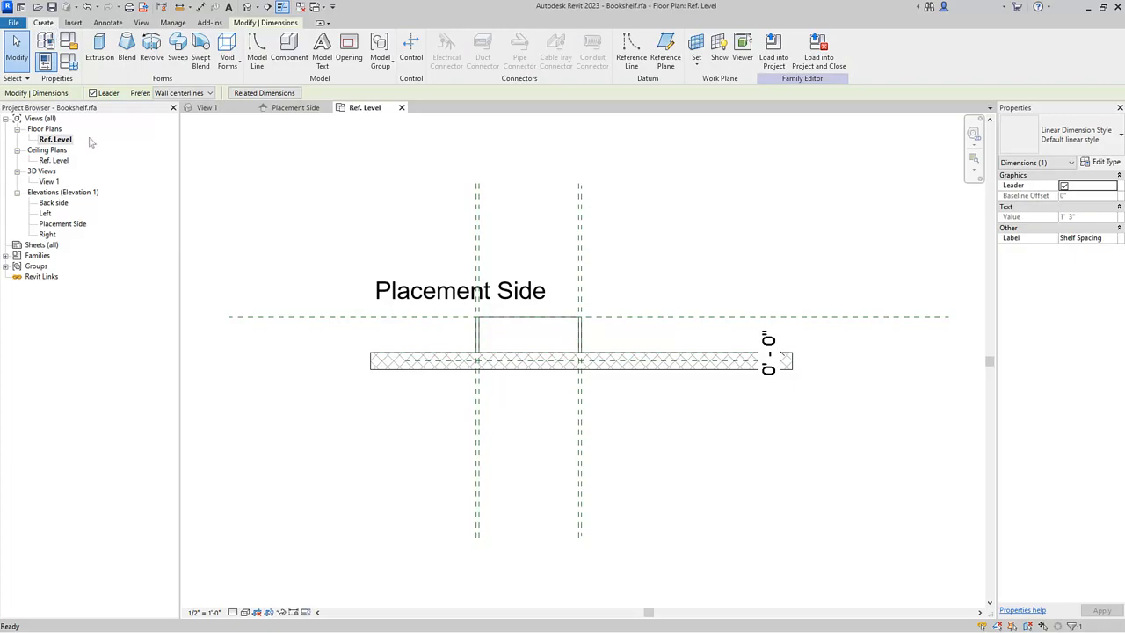
{"action": "left_click", "coordinate": [290, 60]}
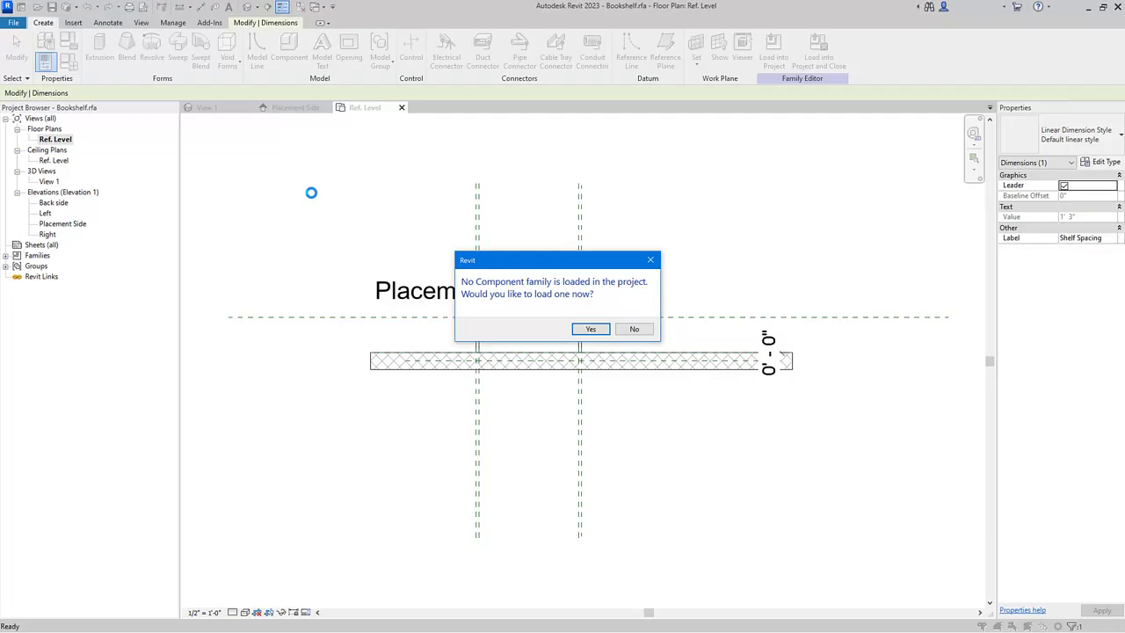
{"action": "left_click", "coordinate": [589, 329]}
{"action": "left_click", "coordinate": [601, 240]}
{"action": "left_click", "coordinate": [852, 442]}
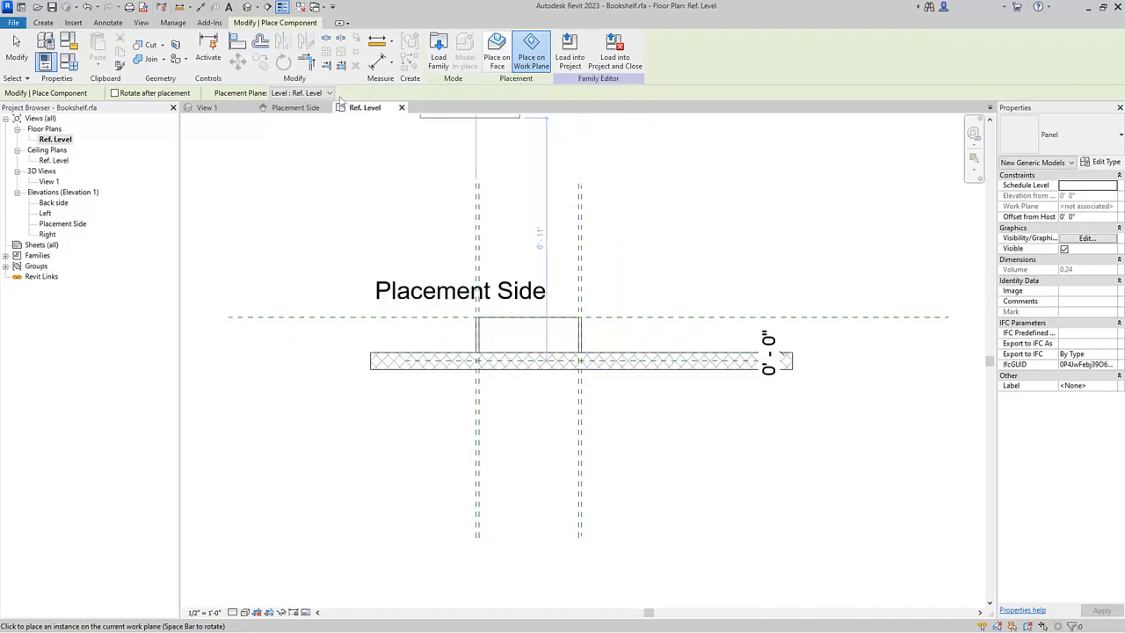
Place the Panel component on the Shelf reference plane, roughly over the bookshelf outline in plan.
{"action": "left_click", "coordinate": [328, 93]}
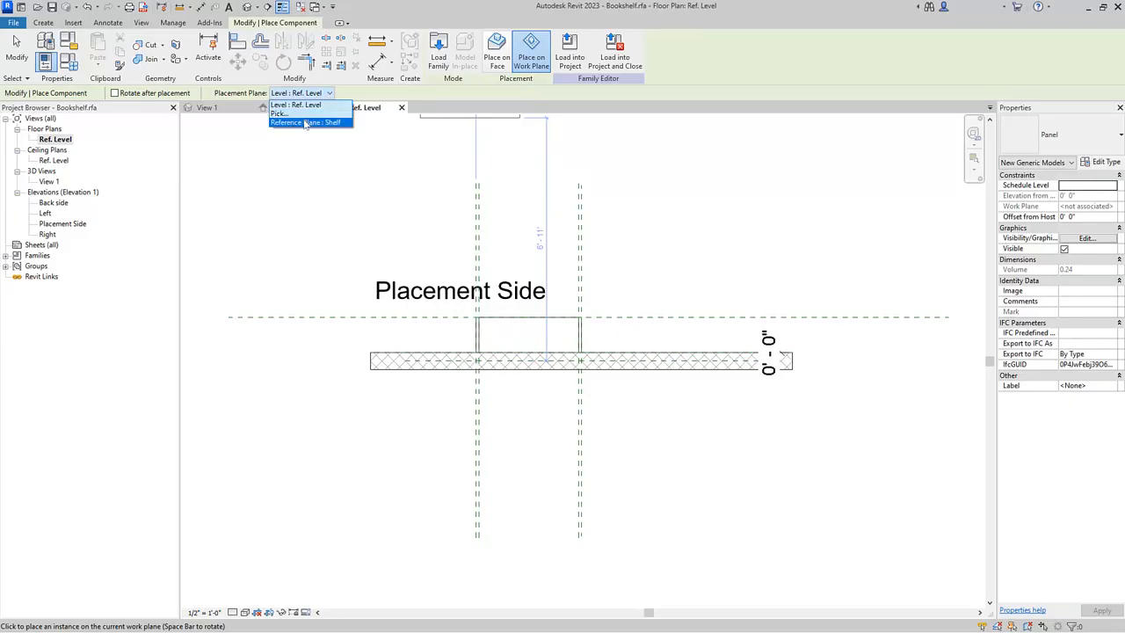
{"action": "left_click", "coordinate": [305, 123]}
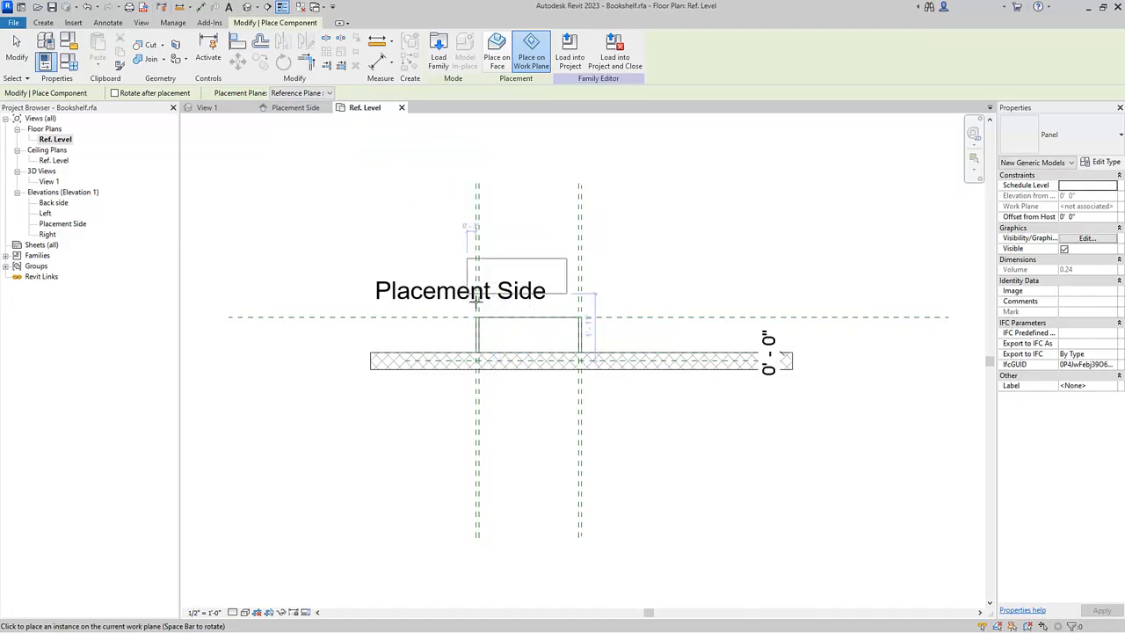
{"action": "scroll", "coordinate": [477, 309], "scroll_direction": "up", "scroll_amount": 2}
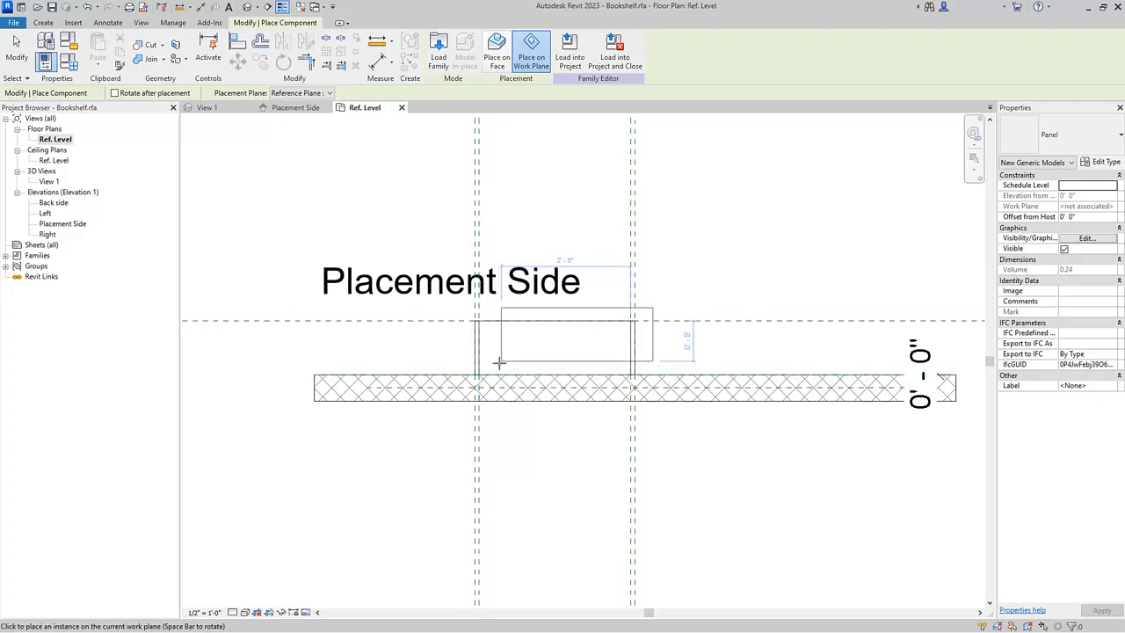
{"action": "left_click", "coordinate": [499, 362]}
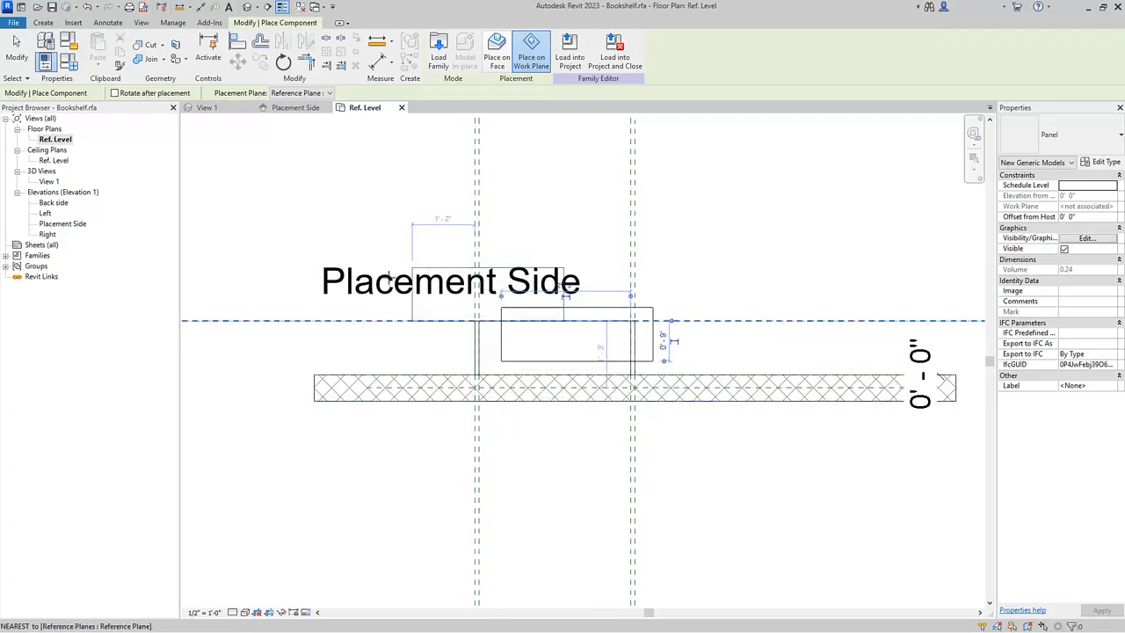
Align the panel's left edge to the inner reference plane of the bookshelf's left side, with the alignment locked.
{"action": "left_click", "coordinate": [239, 41]}
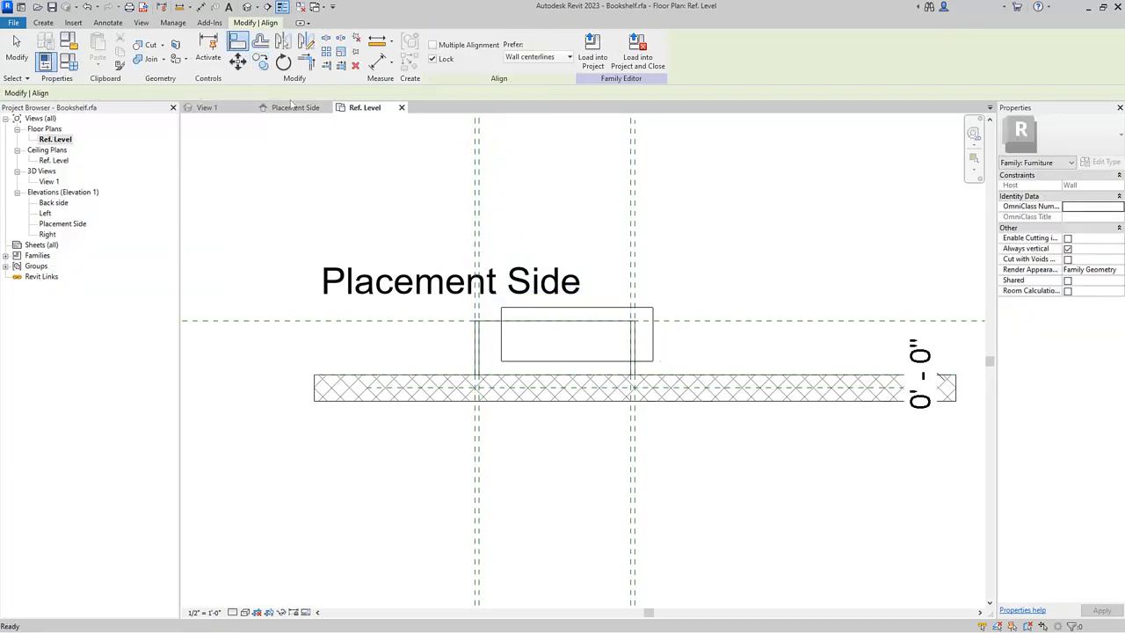
{"action": "left_click", "coordinate": [479, 246]}
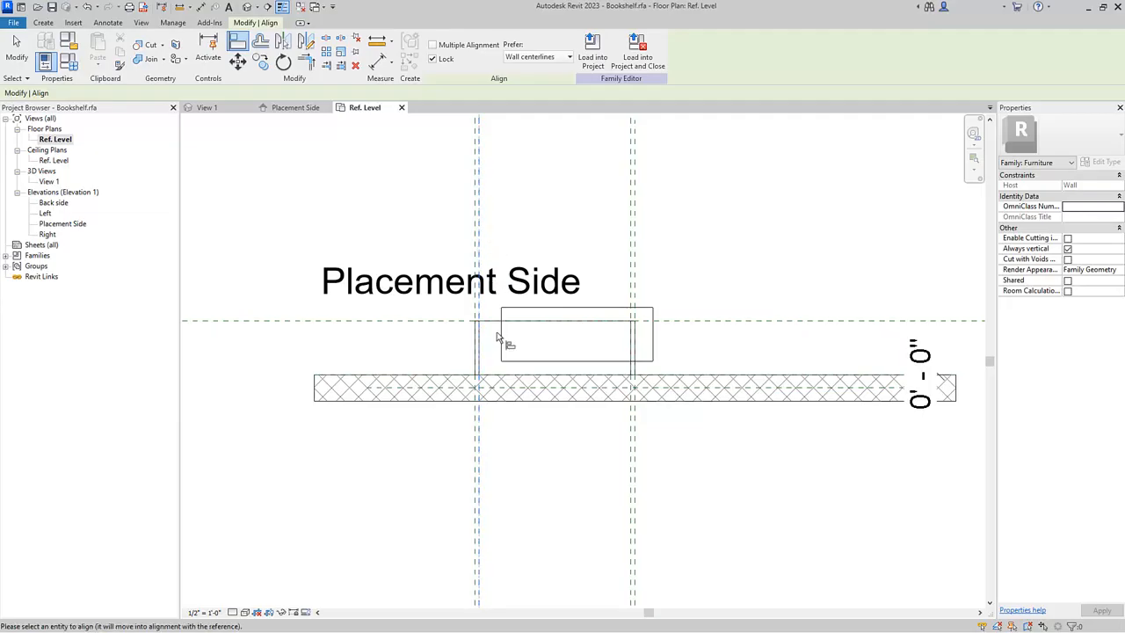
{"action": "left_click", "coordinate": [500, 343]}
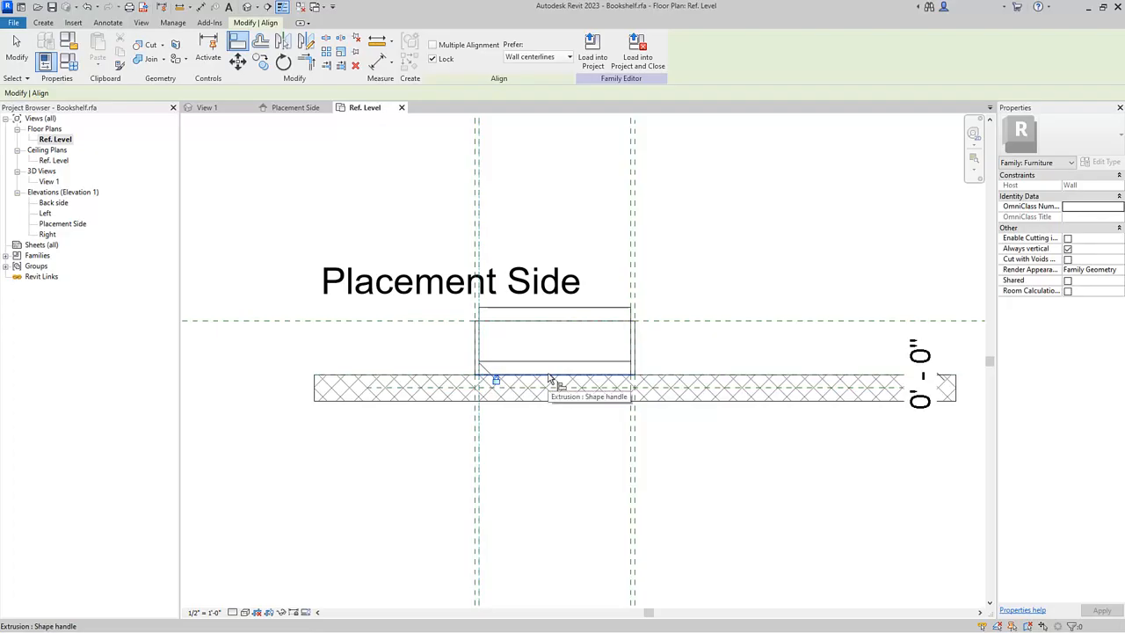
Align and lock the panel's wall-side edge to the wall edge reference, then finish aligning.
{"action": "key", "text": "Tab"}
{"action": "key", "text": "Tab"}
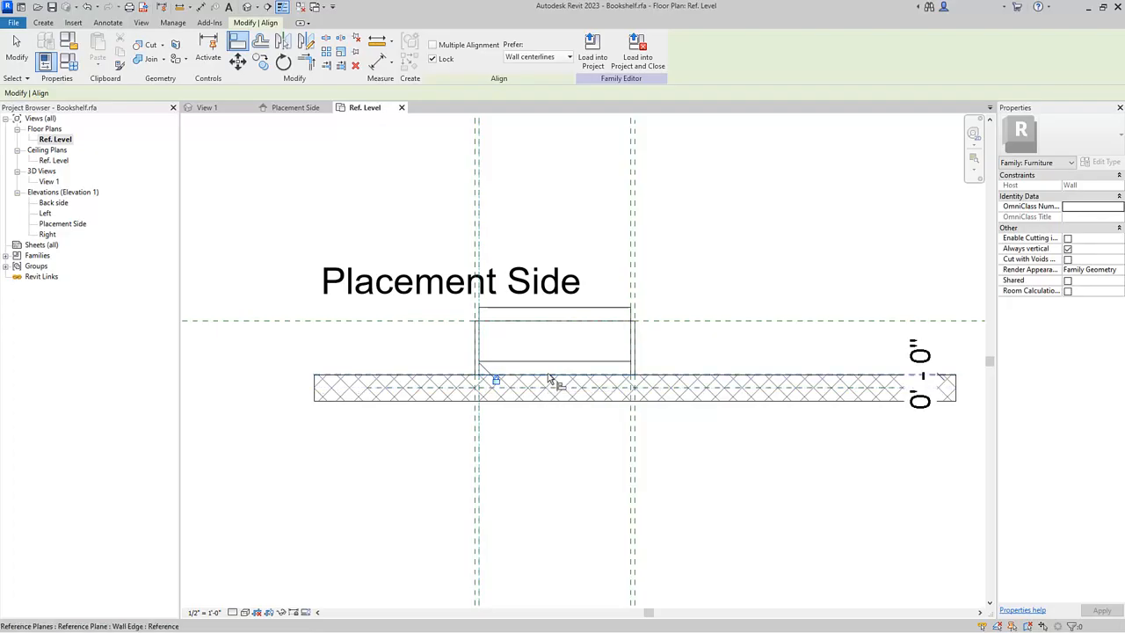
{"action": "left_click", "coordinate": [550, 378]}
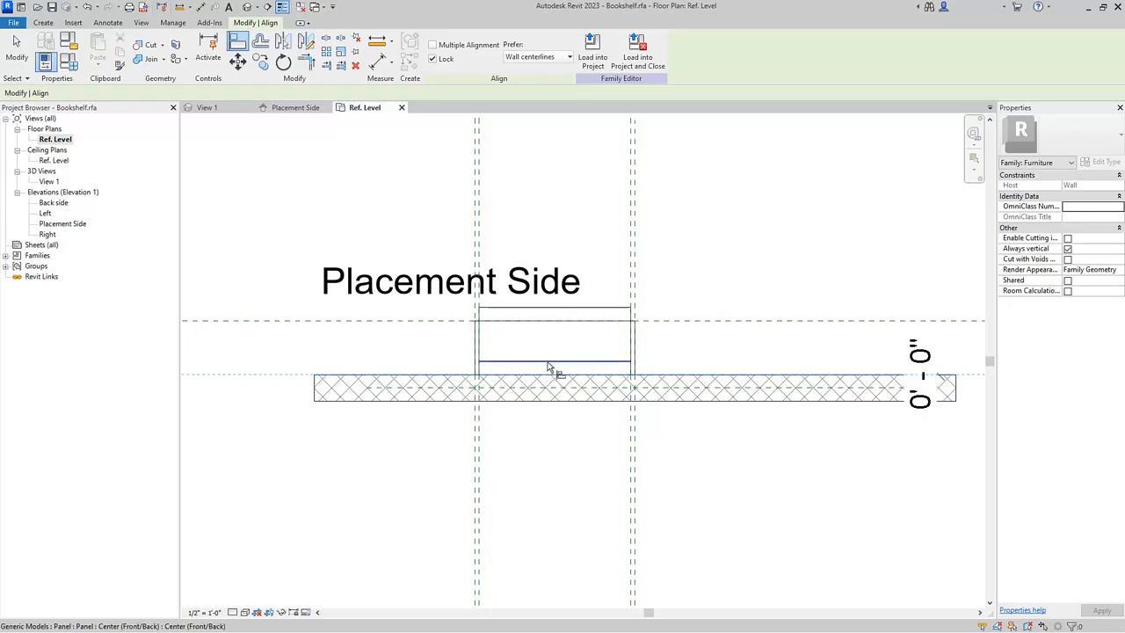
{"action": "left_click", "coordinate": [549, 366]}
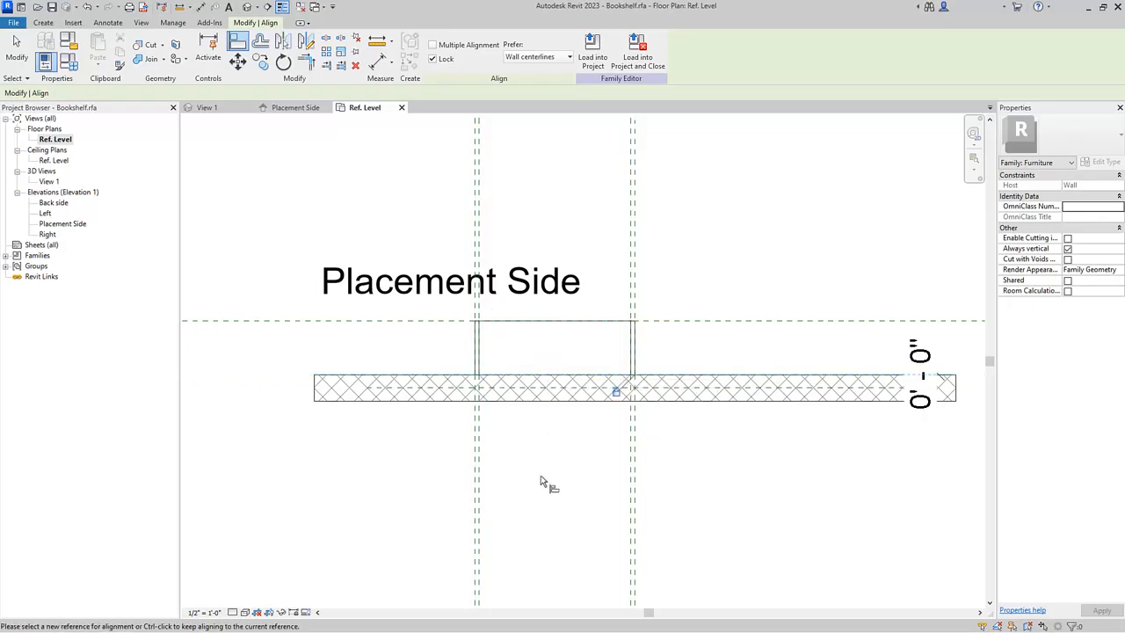
{"action": "key", "text": "Escape"}
{"action": "key", "text": "Escape"}
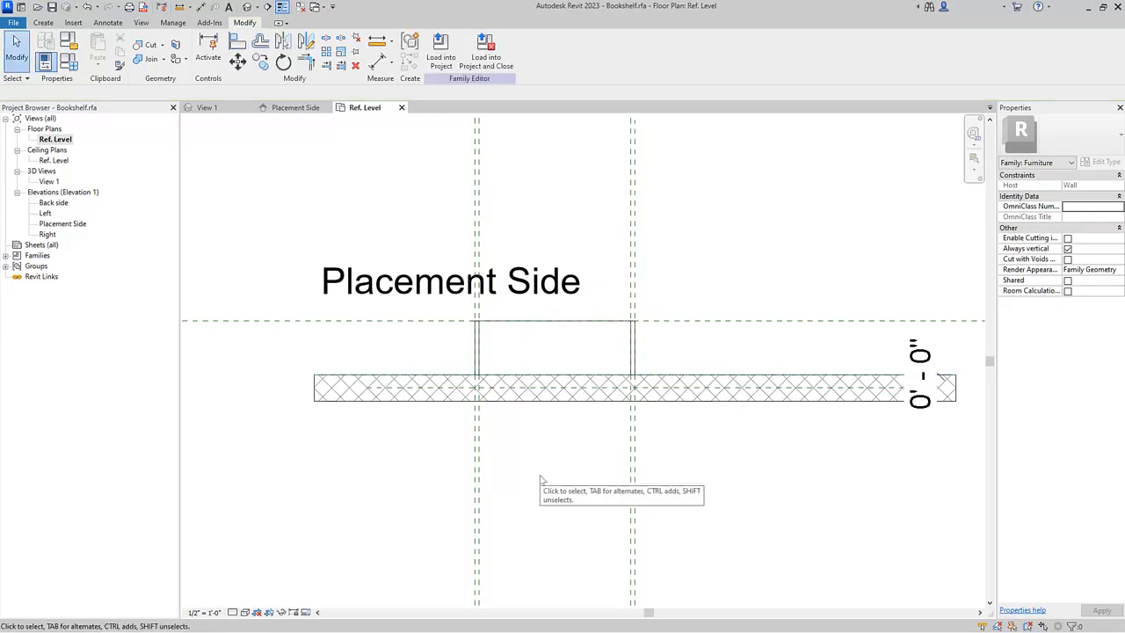
In the Placement Side elevation, array the shelf panel and its reference plane downward as 2 grouped items spaced 1' 3" apart.
{"action": "left_click", "coordinate": [298, 110]}
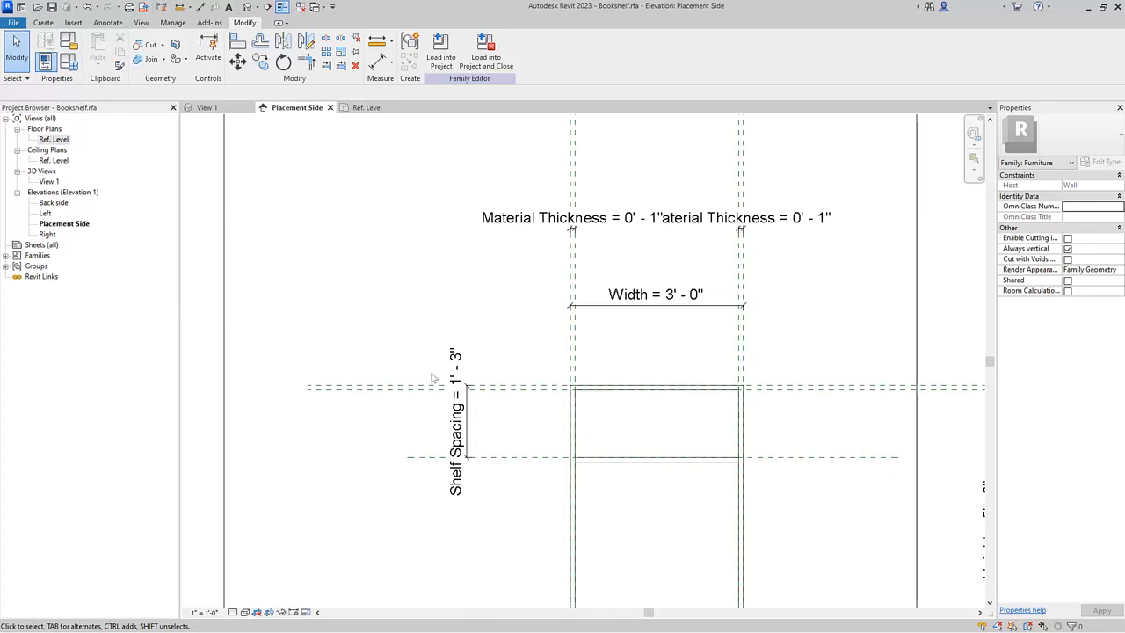
{"action": "middle_click_drag", "start_coordinate": [502, 445], "coordinate": [444, 326]}
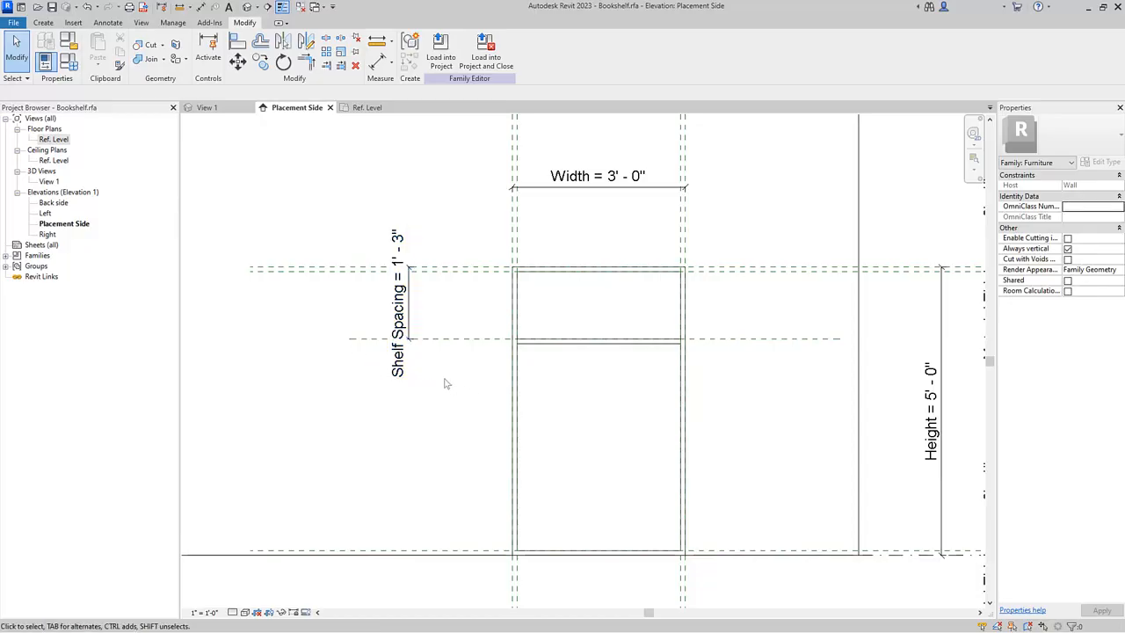
{"action": "left_click_drag", "start_coordinate": [340, 327], "coordinate": [859, 399]}
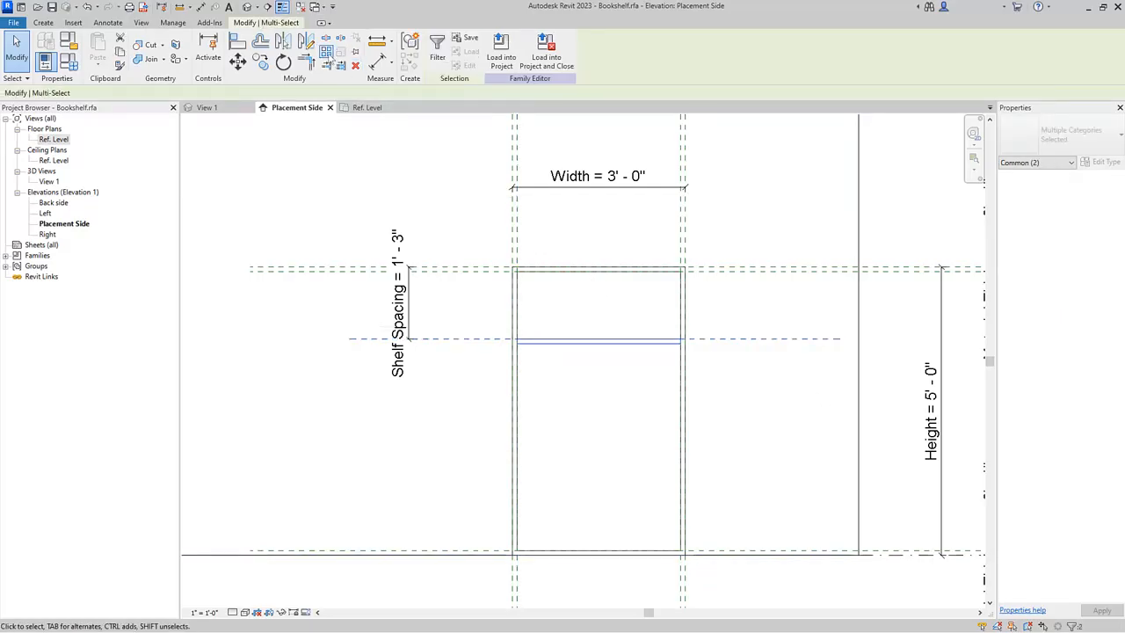
{"action": "left_click", "coordinate": [330, 57]}
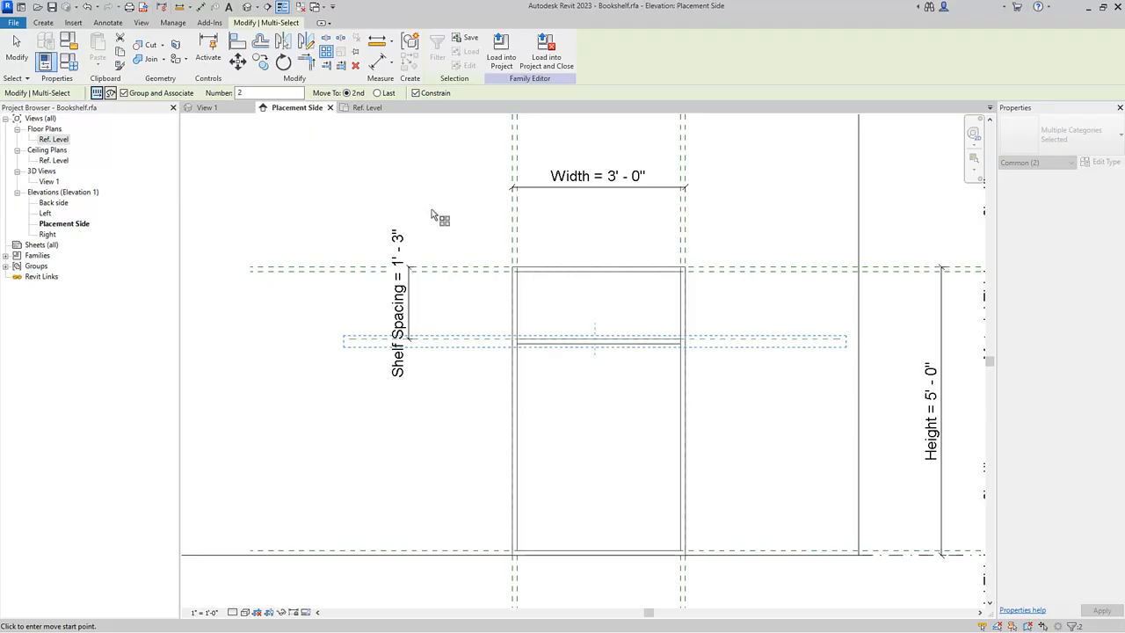
{"action": "left_click", "coordinate": [460, 268]}
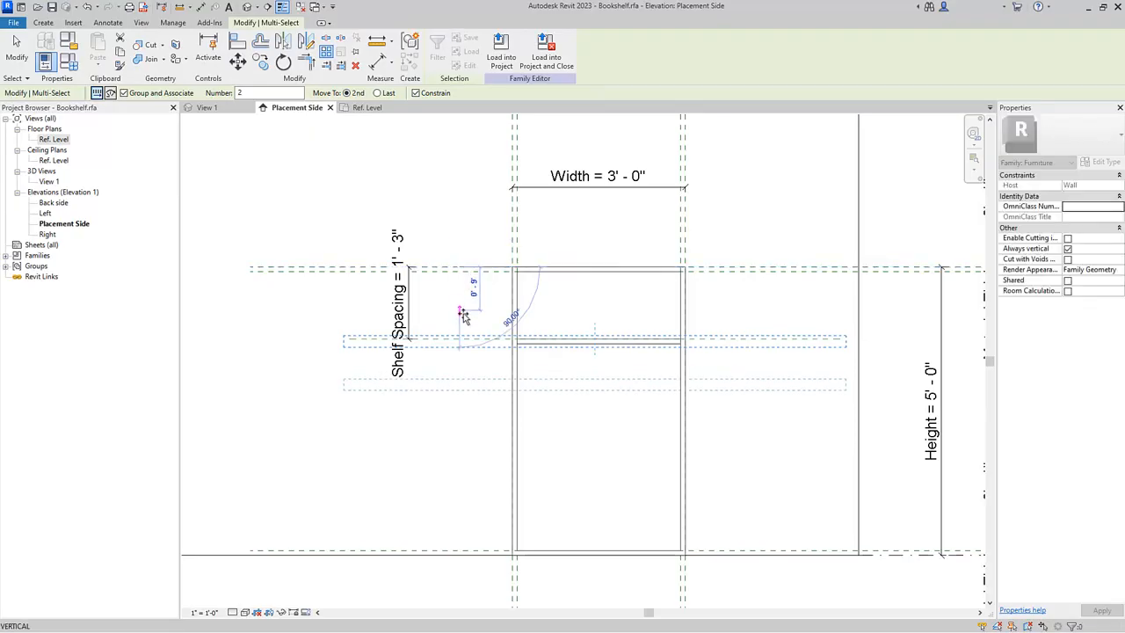
{"action": "left_click", "coordinate": [459, 340]}
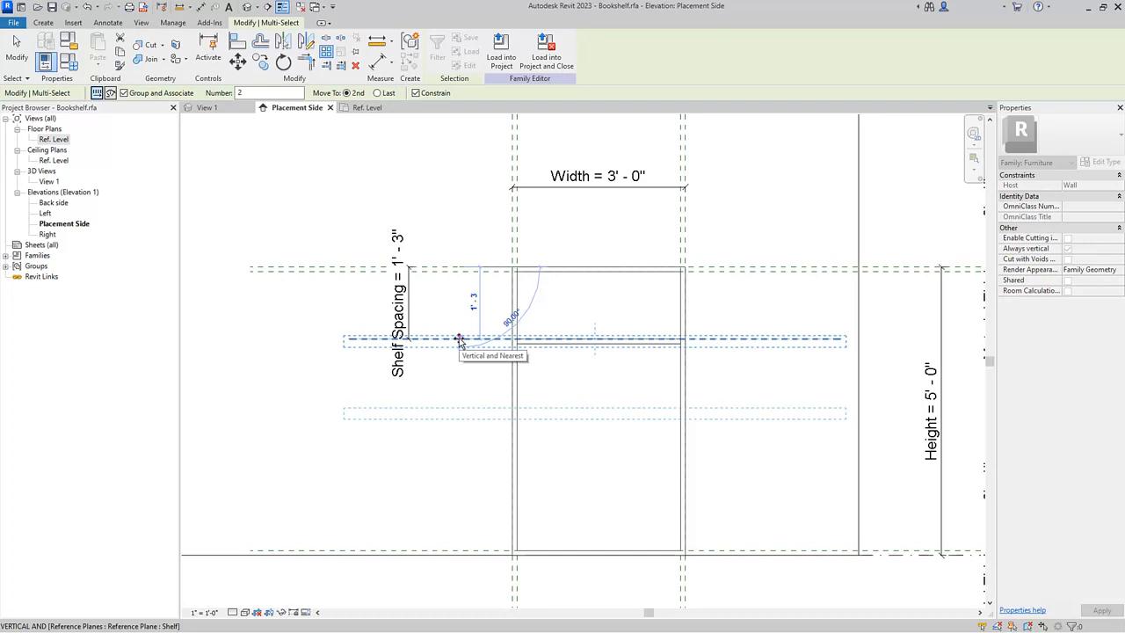
{"action": "left_click", "coordinate": [460, 341]}
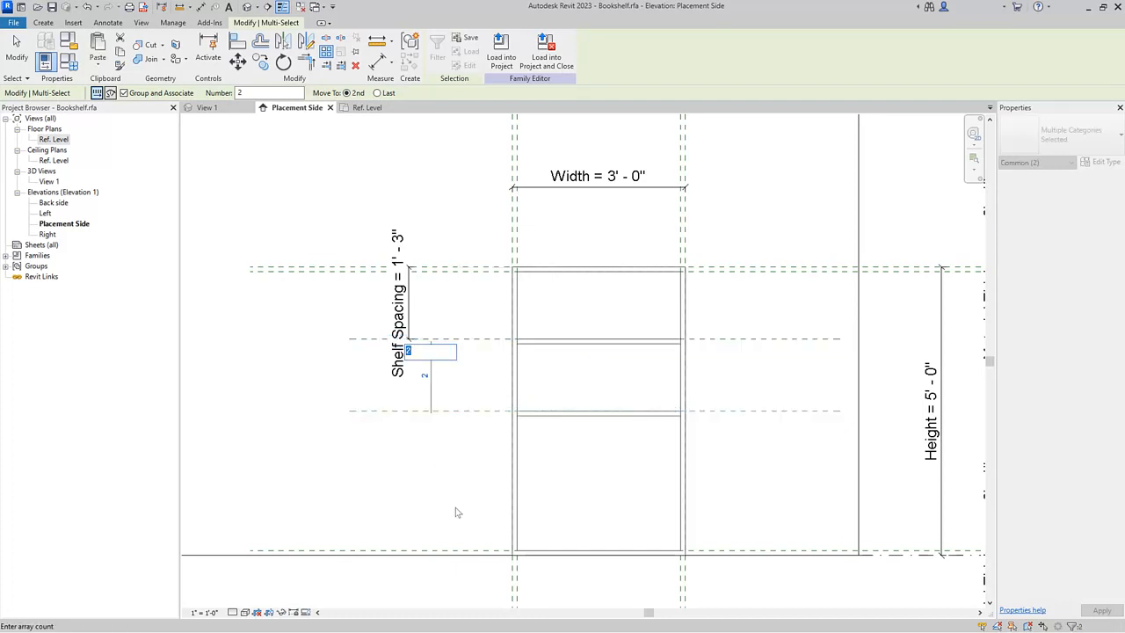
{"action": "key", "text": "Return"}
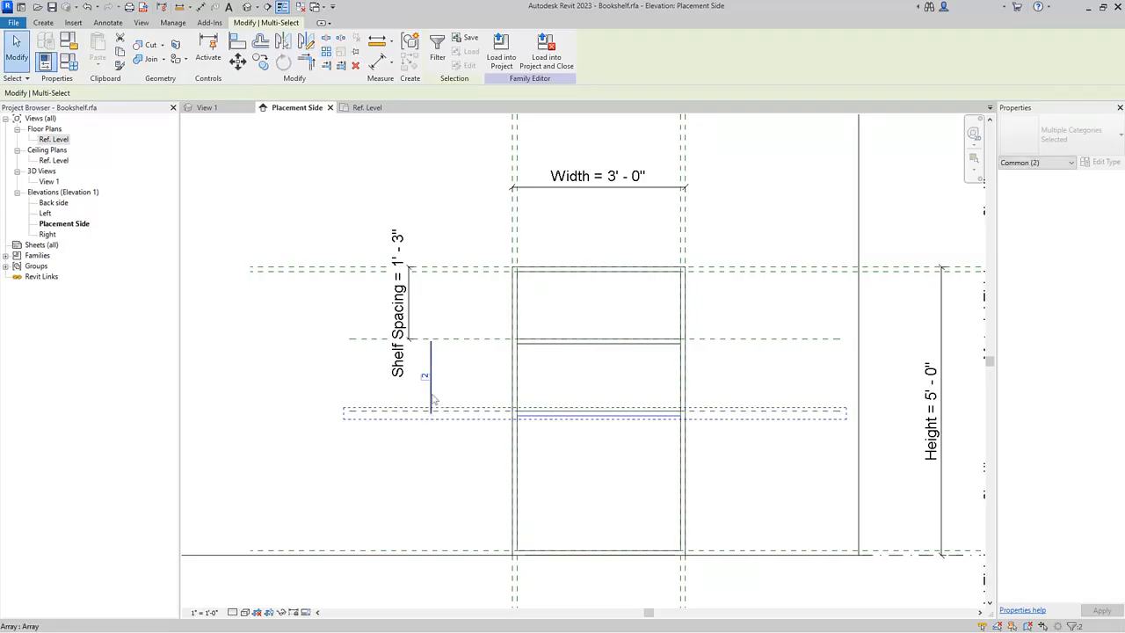
Label the shelf array's item count with the Number Of Shelves parameter.
{"action": "left_click", "coordinate": [432, 400]}
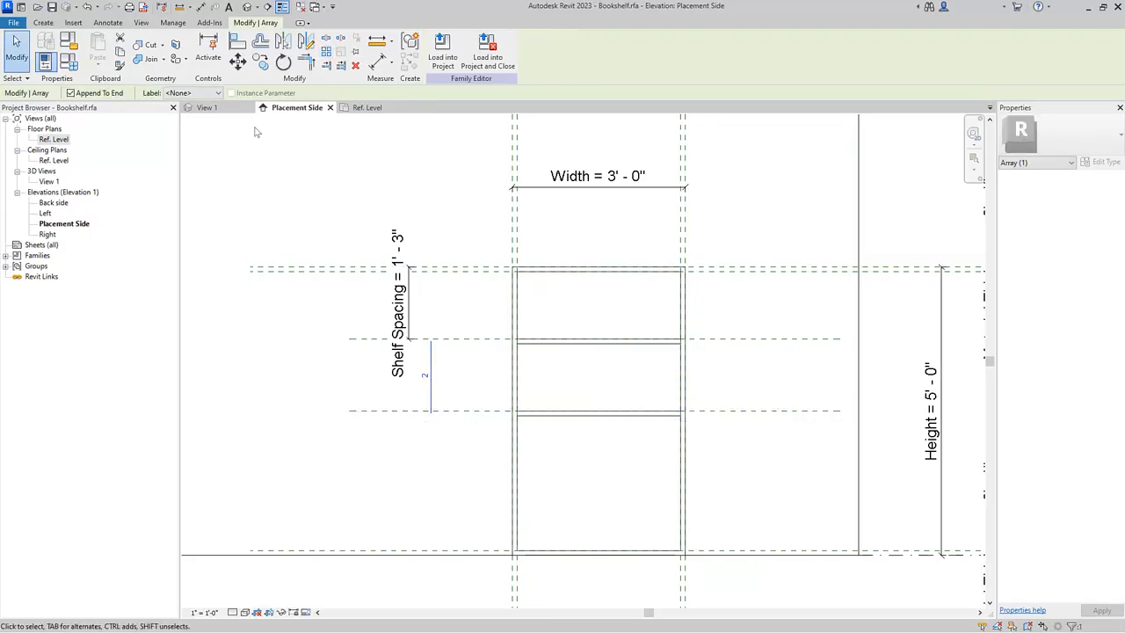
{"action": "left_click", "coordinate": [204, 93]}
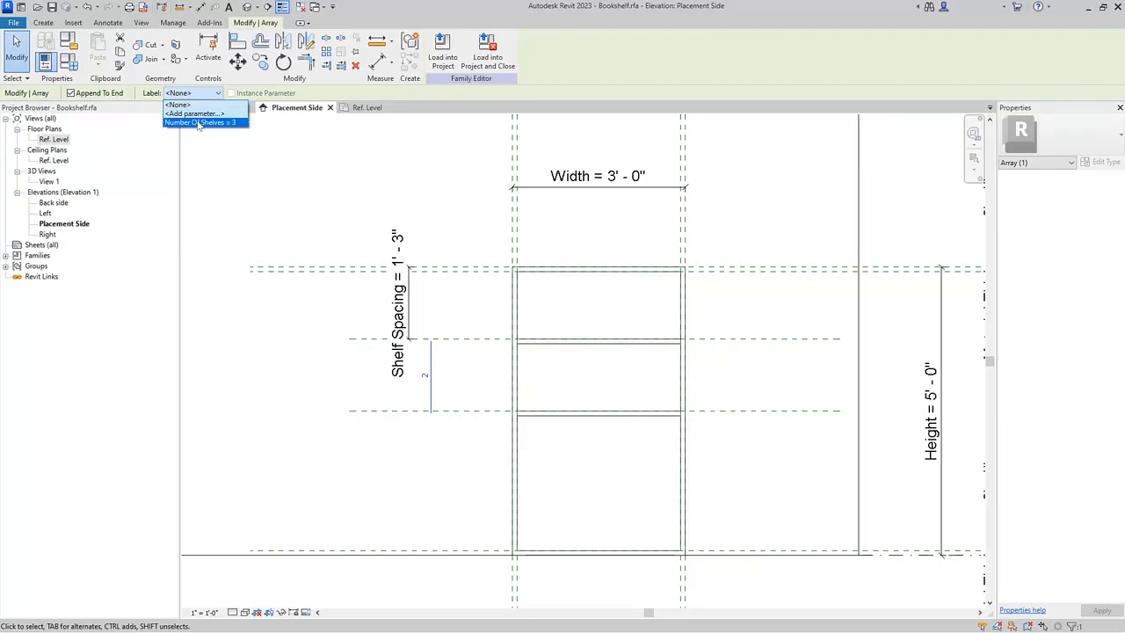
{"action": "left_click", "coordinate": [199, 123]}
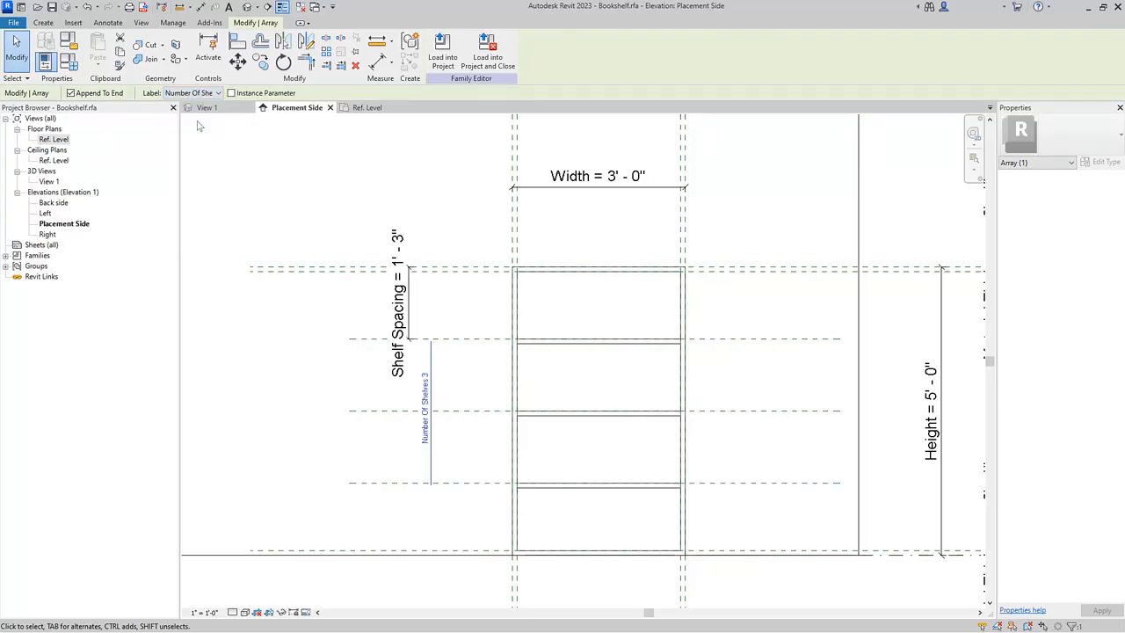
{"action": "key", "text": "Escape"}
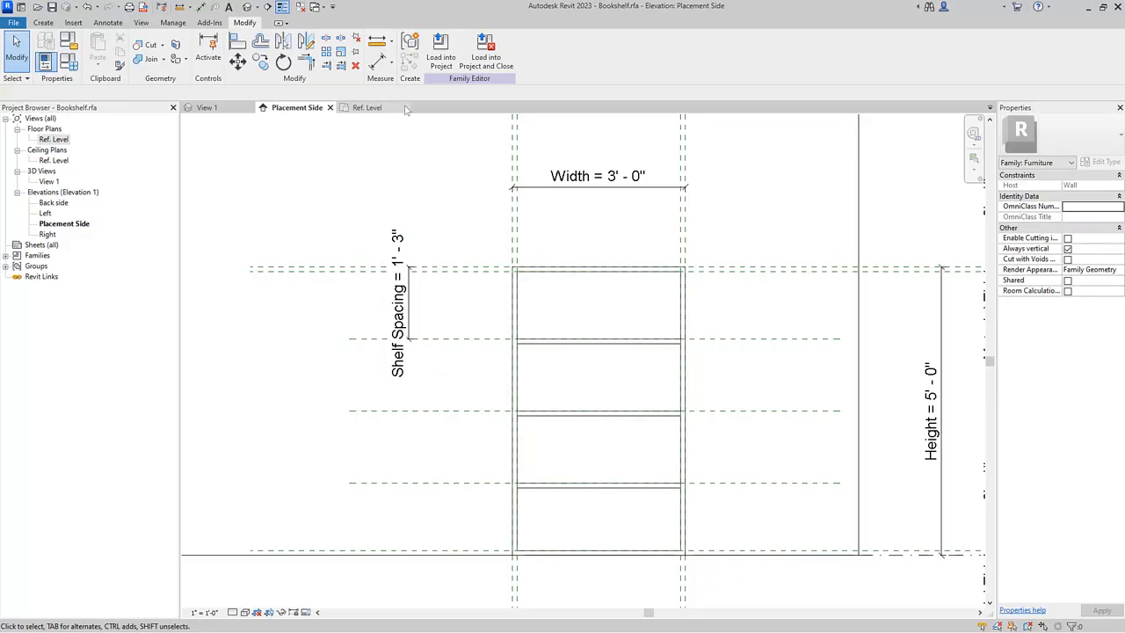
Add an aligned dimension between the first and second shelf reference planes.
{"action": "left_click", "coordinate": [378, 63]}
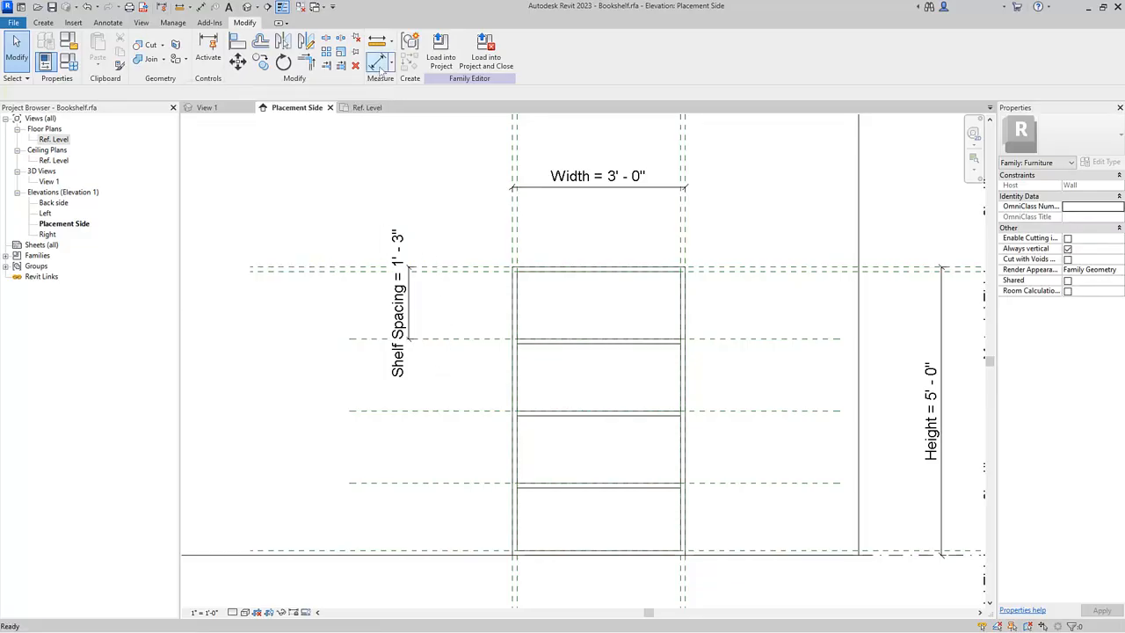
{"action": "left_click", "coordinate": [453, 340]}
{"action": "left_click", "coordinate": [455, 411]}
{"action": "left_click", "coordinate": [455, 420]}
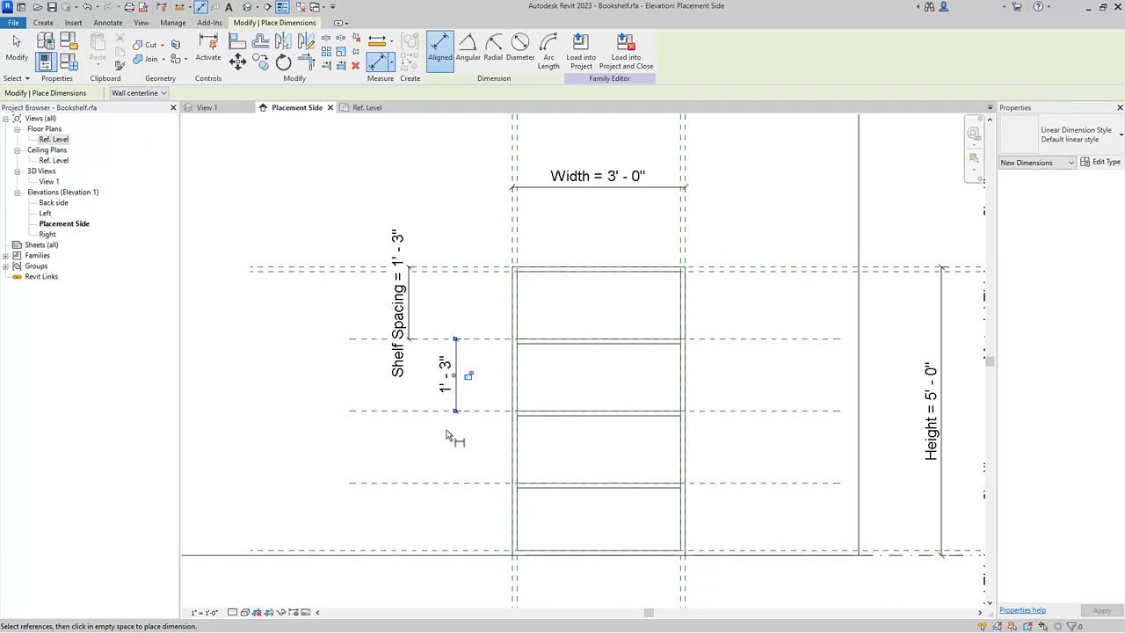
{"action": "key", "text": "Escape"}
{"action": "key", "text": "Escape"}
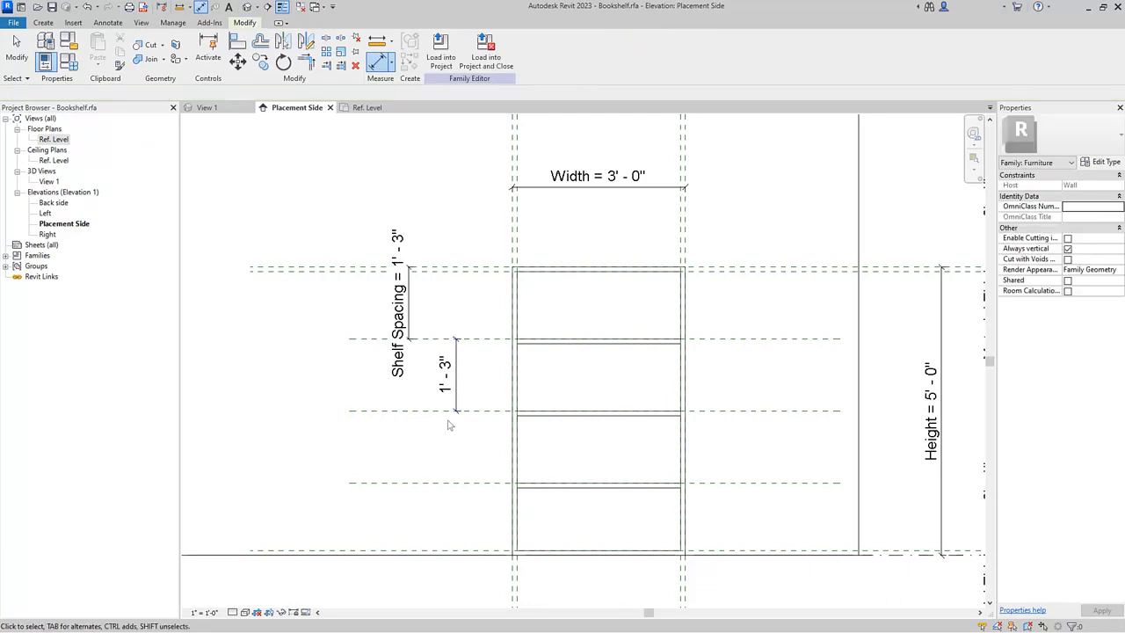
Label the dimension between the first and second shelf reference planes with the Shelf Spacing parameter.
{"action": "left_click", "coordinate": [457, 404]}
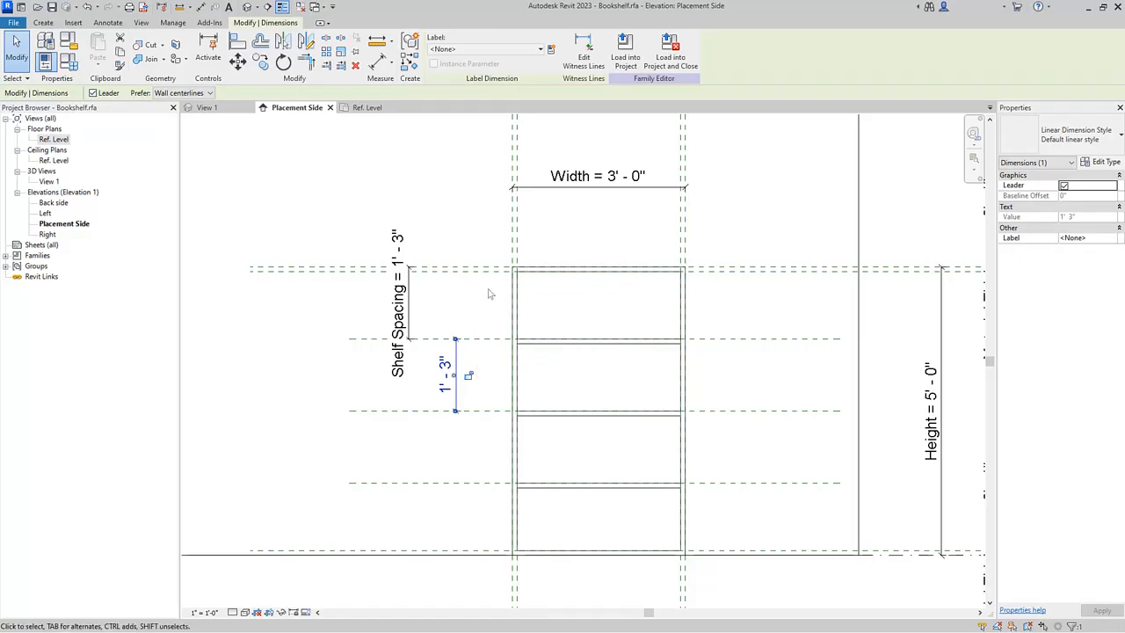
{"action": "left_click", "coordinate": [540, 50]}
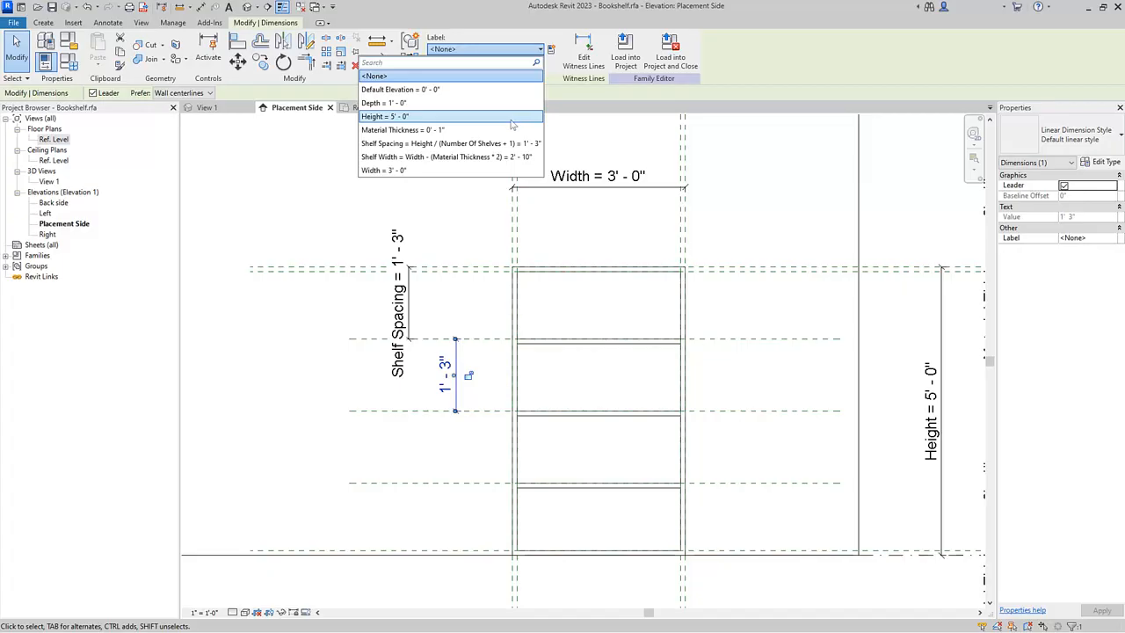
{"action": "key", "text": "Return"}
{"action": "left_click", "coordinate": [484, 307]}
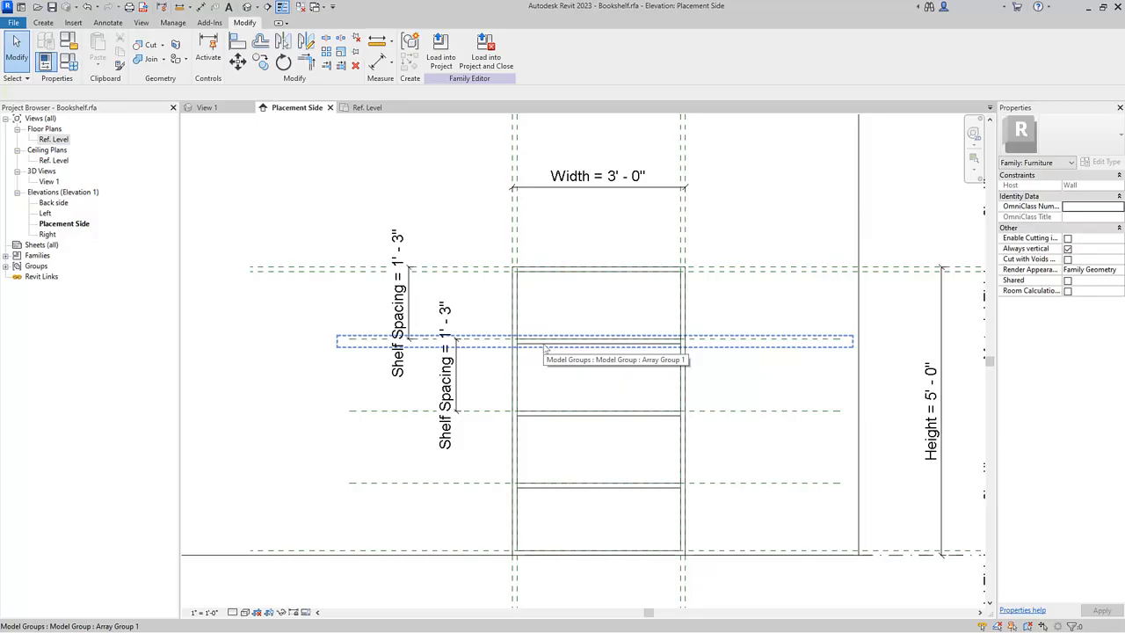
In the type properties of the top shelf's nested Panel, associate Panel Depth with the Depth family parameter.
{"action": "key", "text": "Tab"}
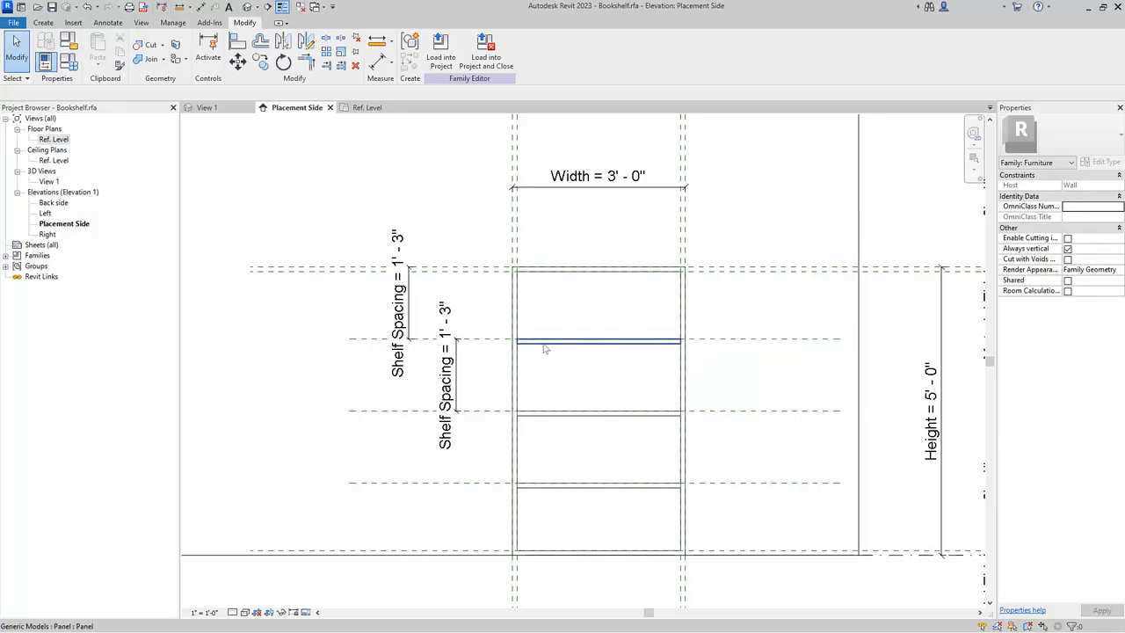
{"action": "left_click", "coordinate": [545, 348]}
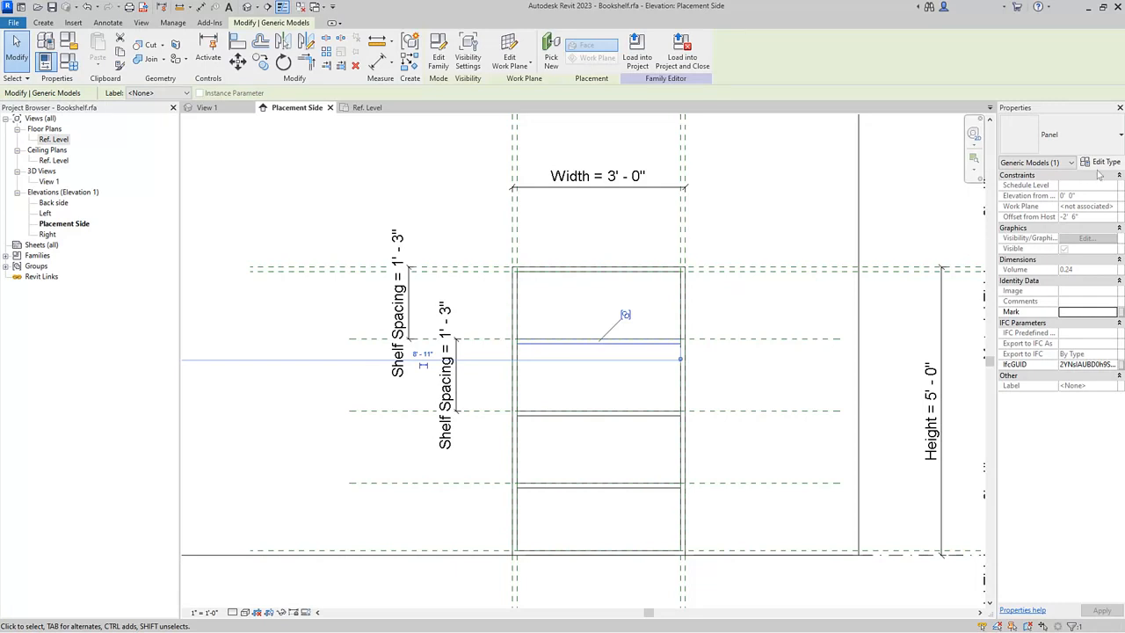
{"action": "left_click", "coordinate": [1105, 163]}
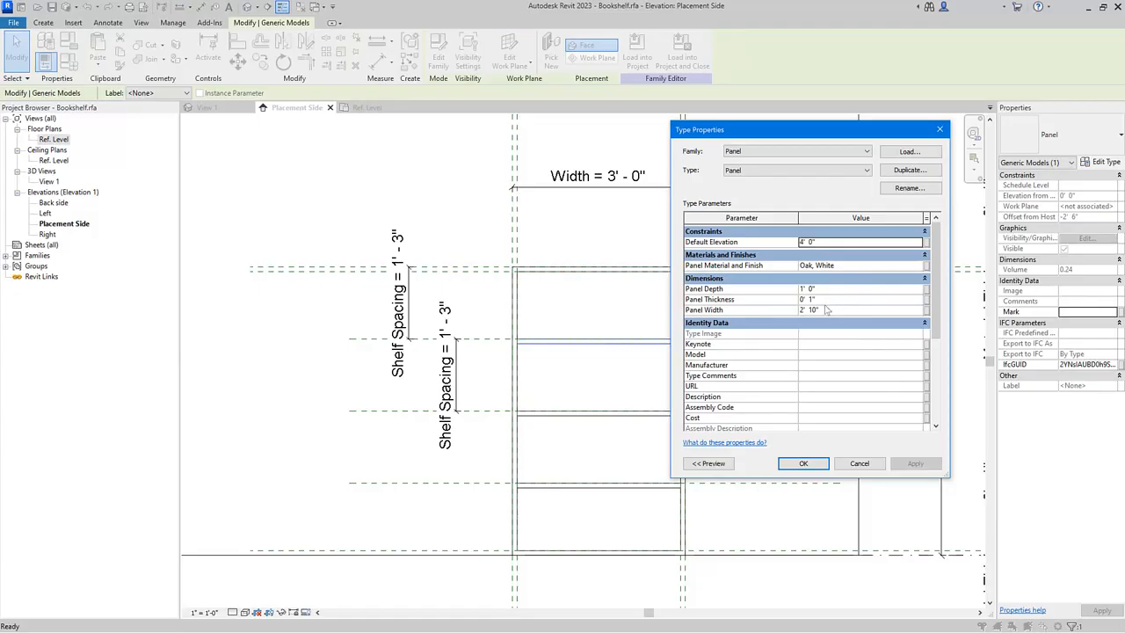
{"action": "left_click", "coordinate": [791, 300]}
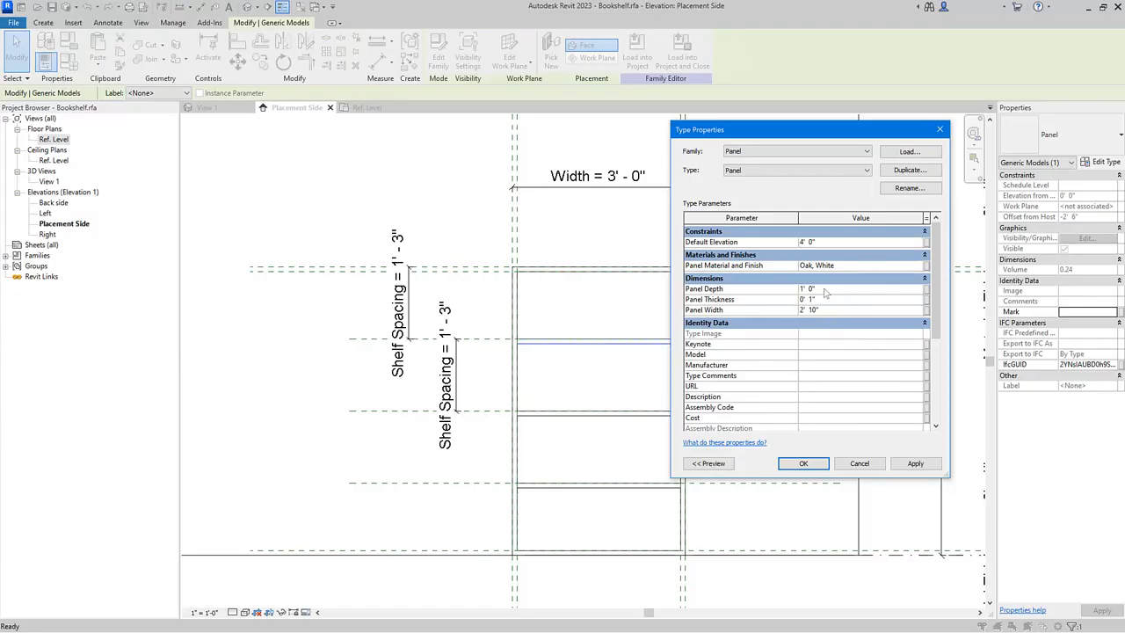
{"action": "left_click", "coordinate": [926, 289]}
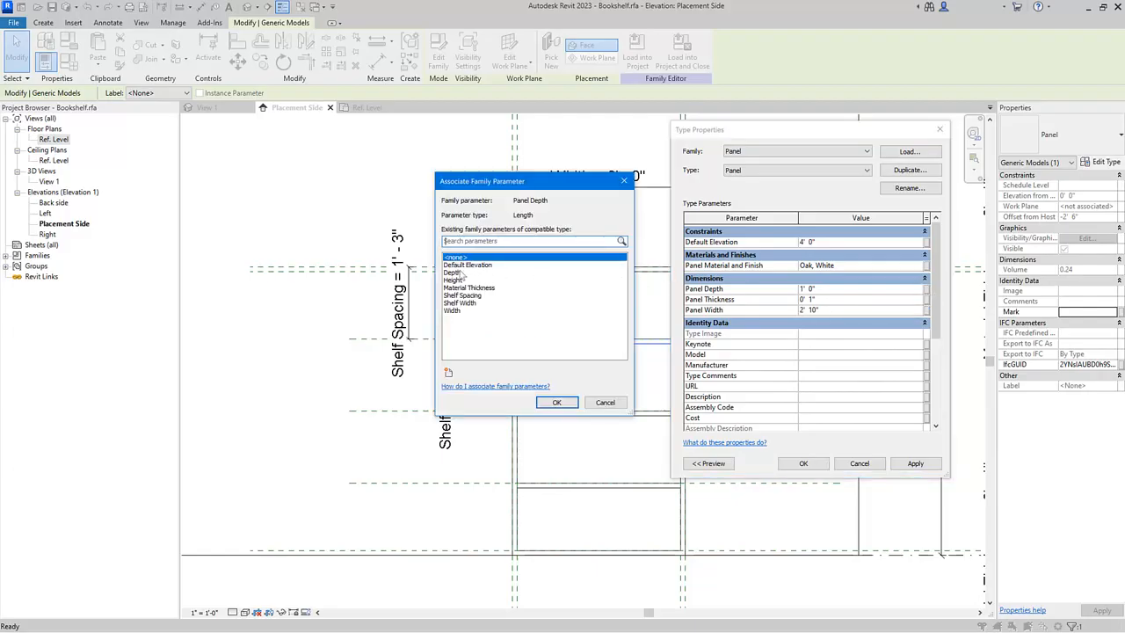
{"action": "left_click", "coordinate": [461, 273]}
{"action": "left_click", "coordinate": [556, 402]}
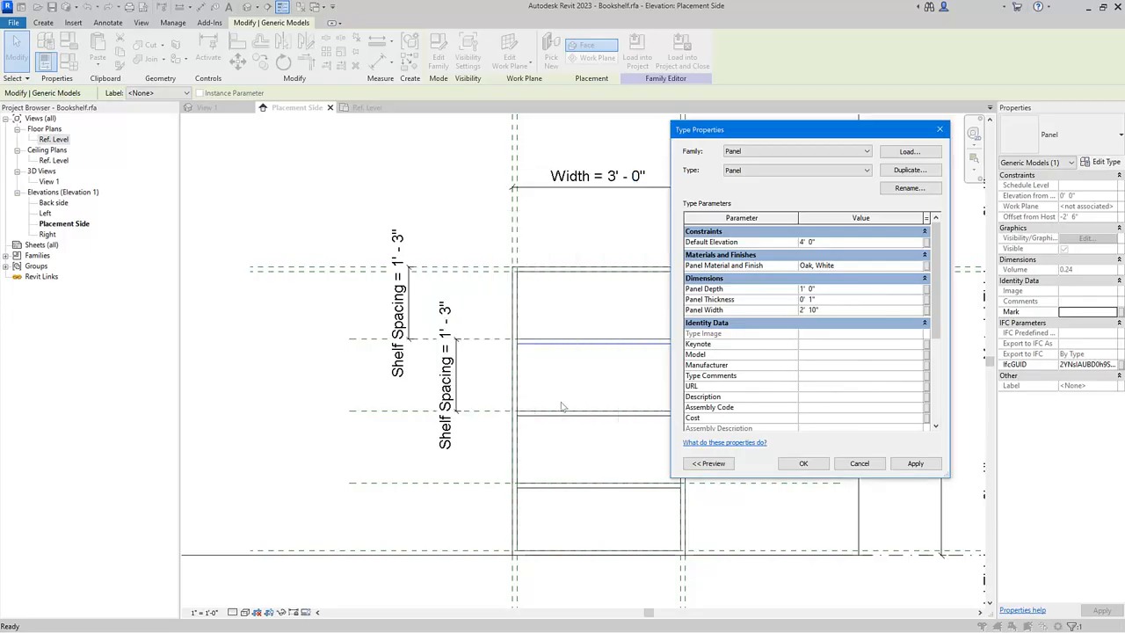
Associate Panel Thickness with Material Thickness and Panel Width with Shelf Width, then accept the type properties and clear the selection.
{"action": "left_click", "coordinate": [927, 299]}
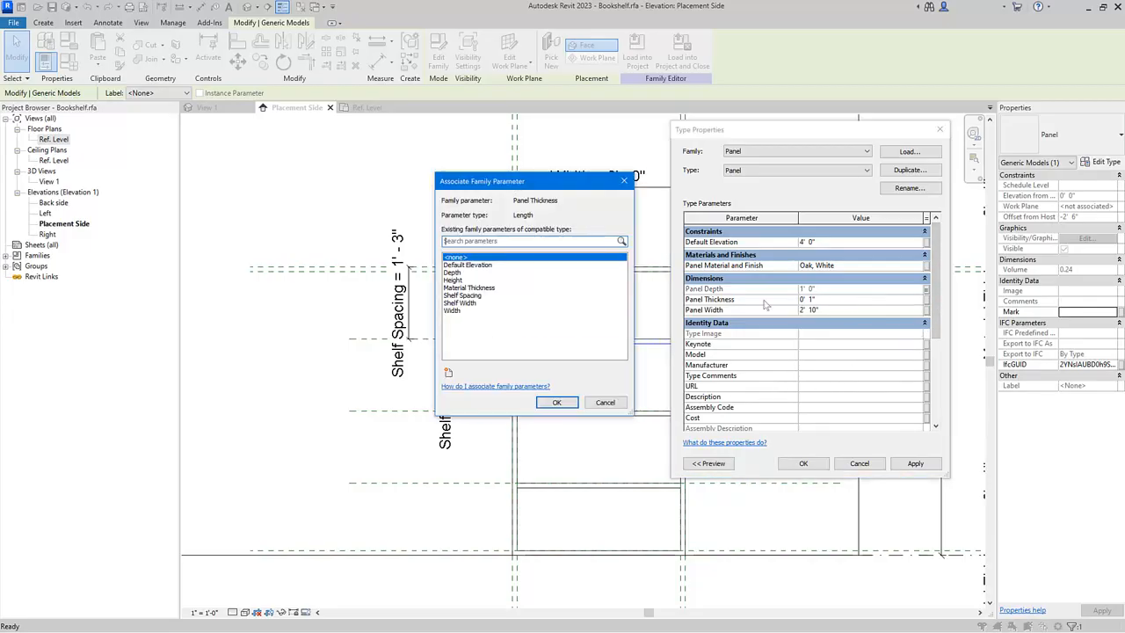
{"action": "left_click", "coordinate": [486, 295]}
{"action": "left_click", "coordinate": [556, 402]}
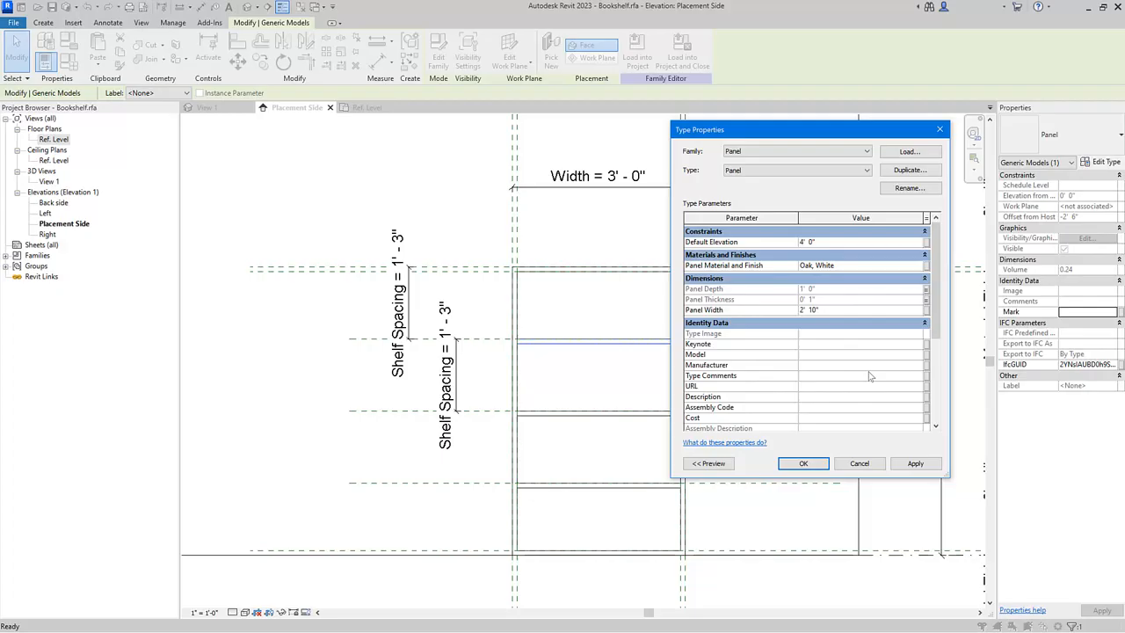
{"action": "left_click", "coordinate": [925, 310]}
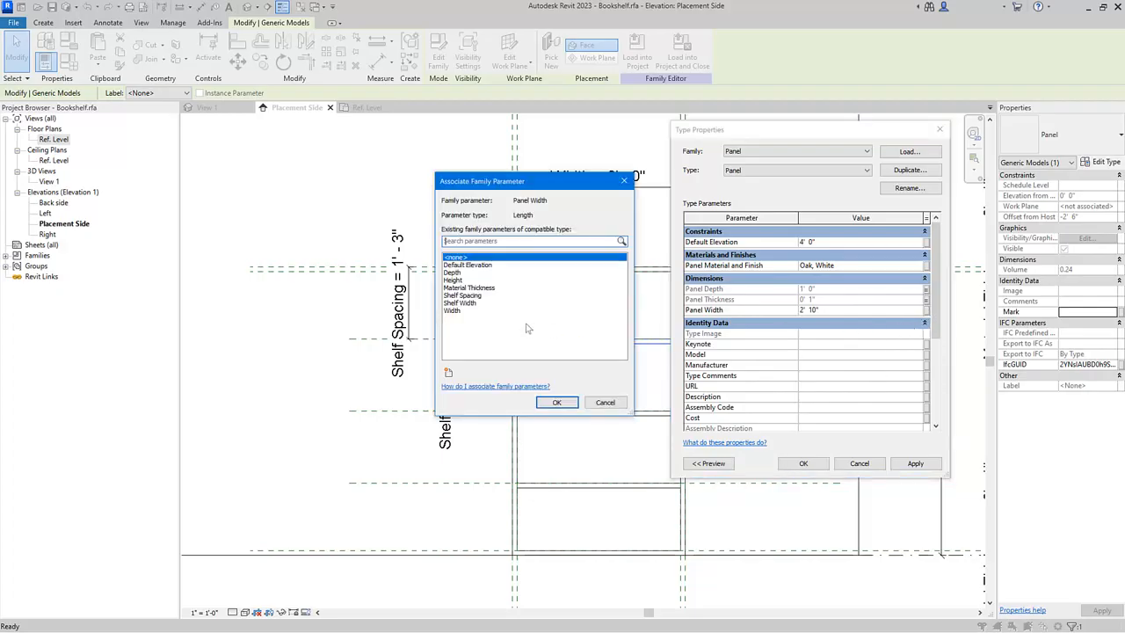
{"action": "left_click", "coordinate": [466, 303]}
{"action": "left_click", "coordinate": [557, 402]}
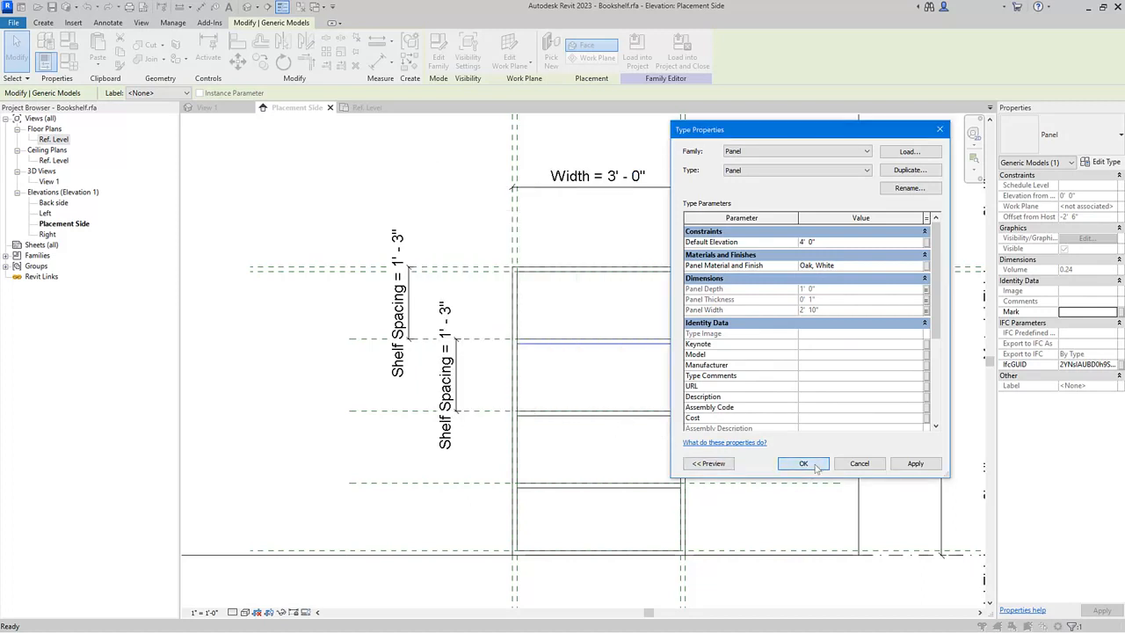
{"action": "left_click", "coordinate": [803, 463]}
{"action": "key", "text": "Escape"}
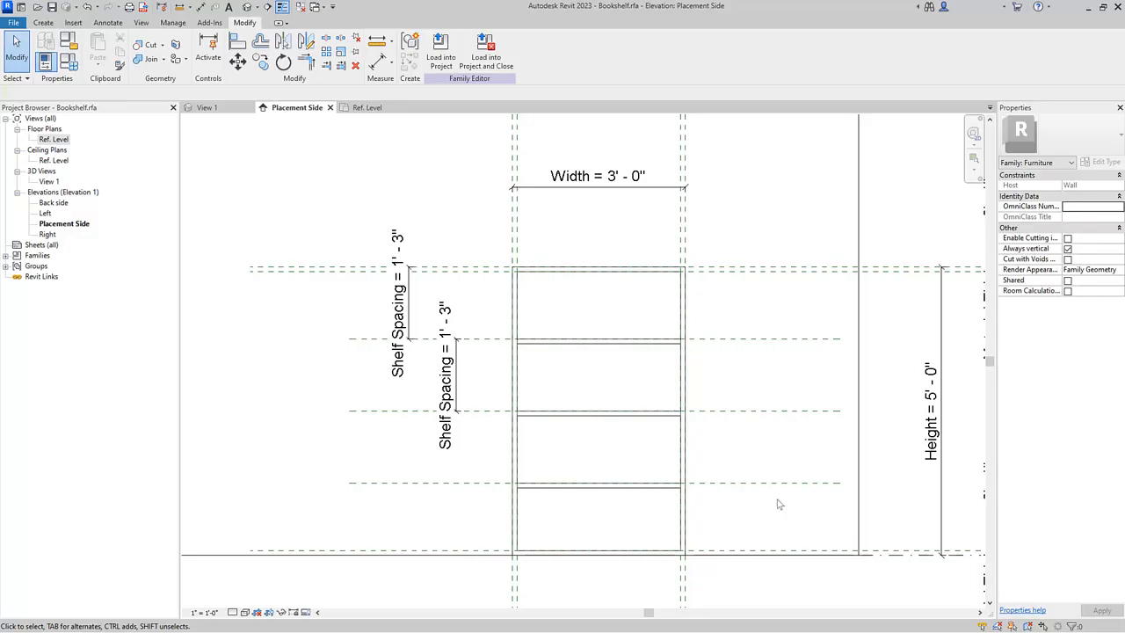
Nudge the lowest shelf group of the array slightly to the right, off the left side panel.
{"action": "left_click", "coordinate": [666, 487]}
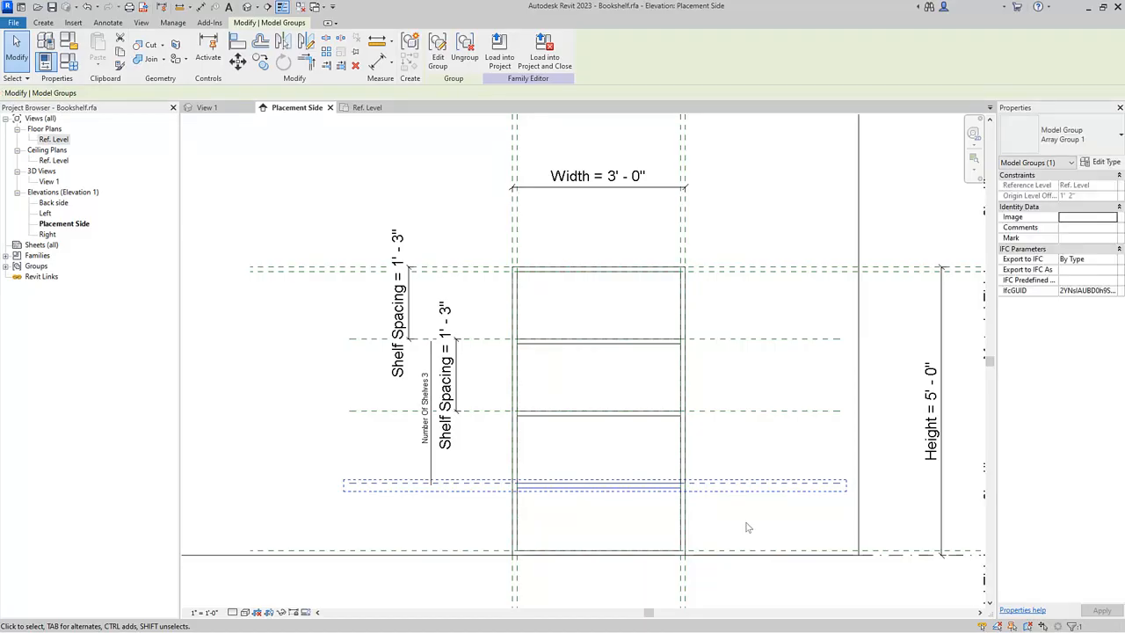
{"action": "key", "text": "Left"}
{"action": "key", "text": "Right"}
{"action": "key", "text": "Right"}
{"action": "key", "text": "Right"}
{"action": "key", "text": "Left"}
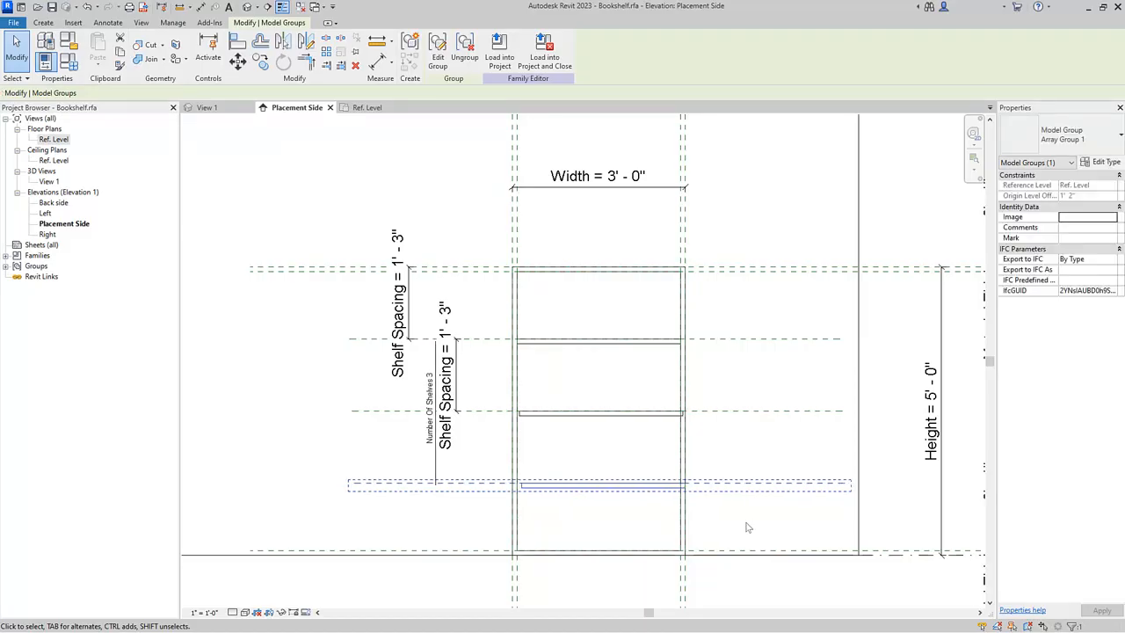
{"action": "key", "text": "Right"}
{"action": "key", "text": "Right"}
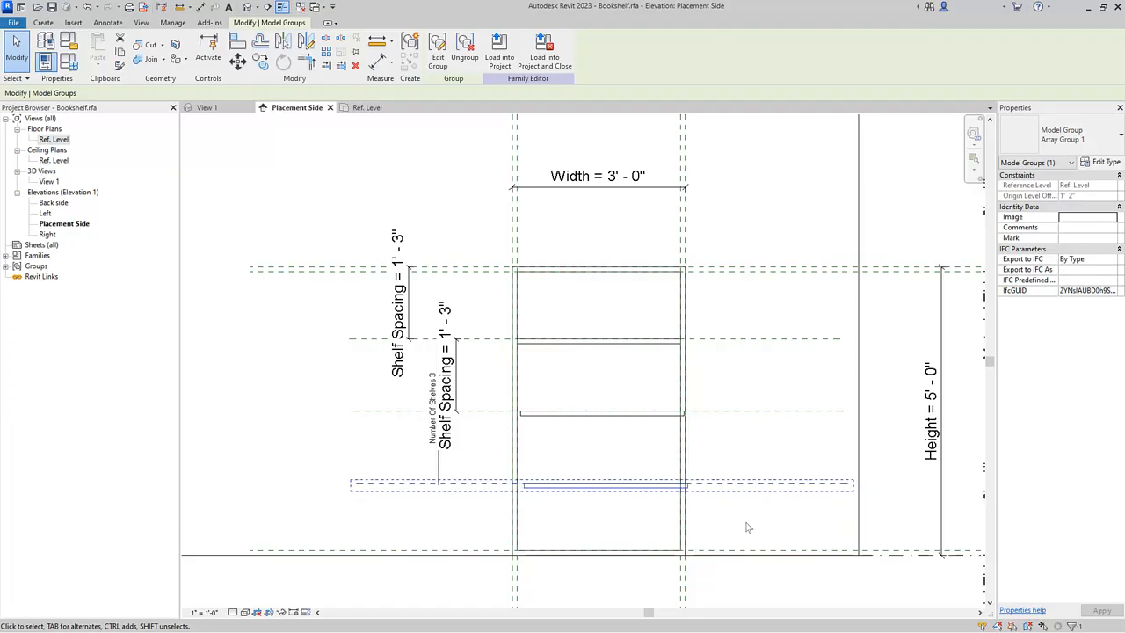
Align and lock the lowest shelf's left end to the inner reference plane of the left side panel.
{"action": "left_click", "coordinate": [237, 41]}
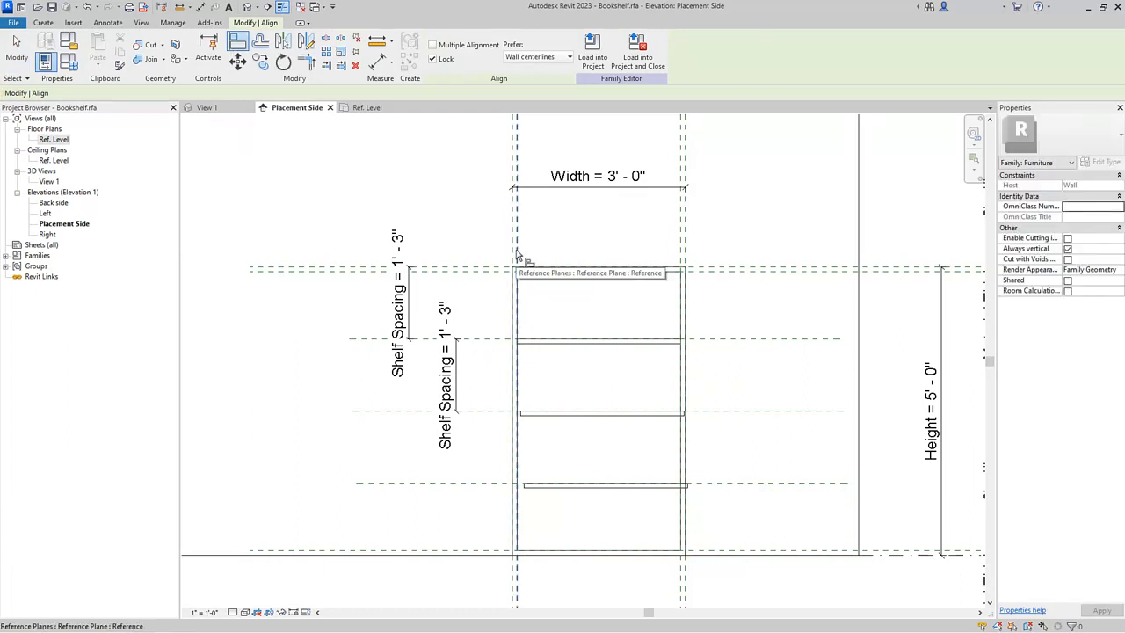
{"action": "left_click", "coordinate": [525, 485]}
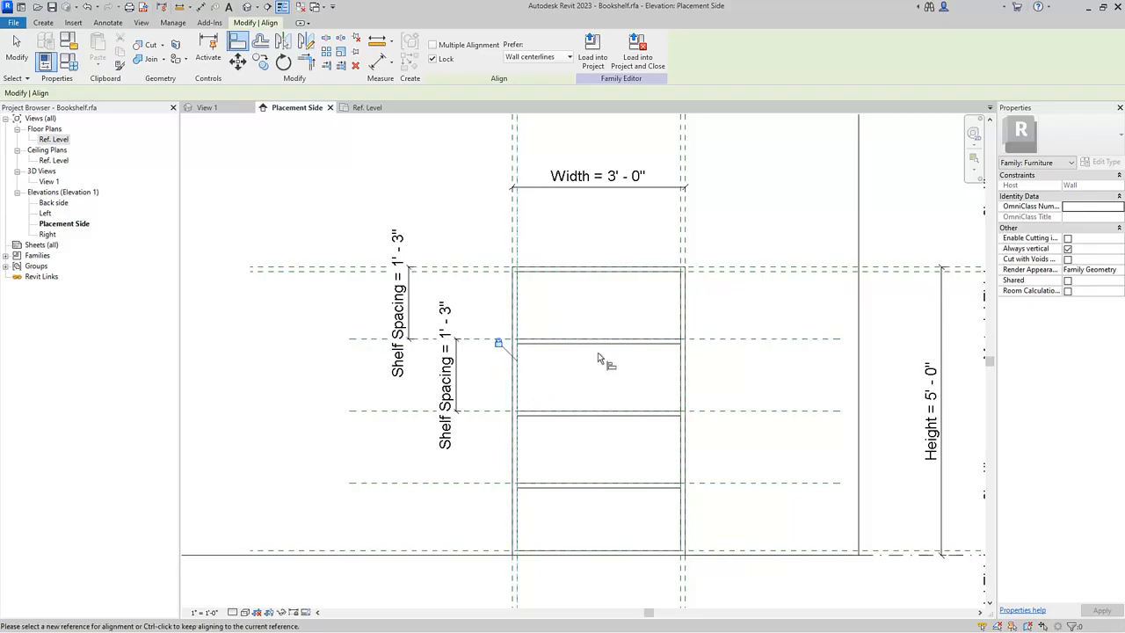
{"action": "key", "text": "Escape"}
{"action": "key", "text": "Escape"}
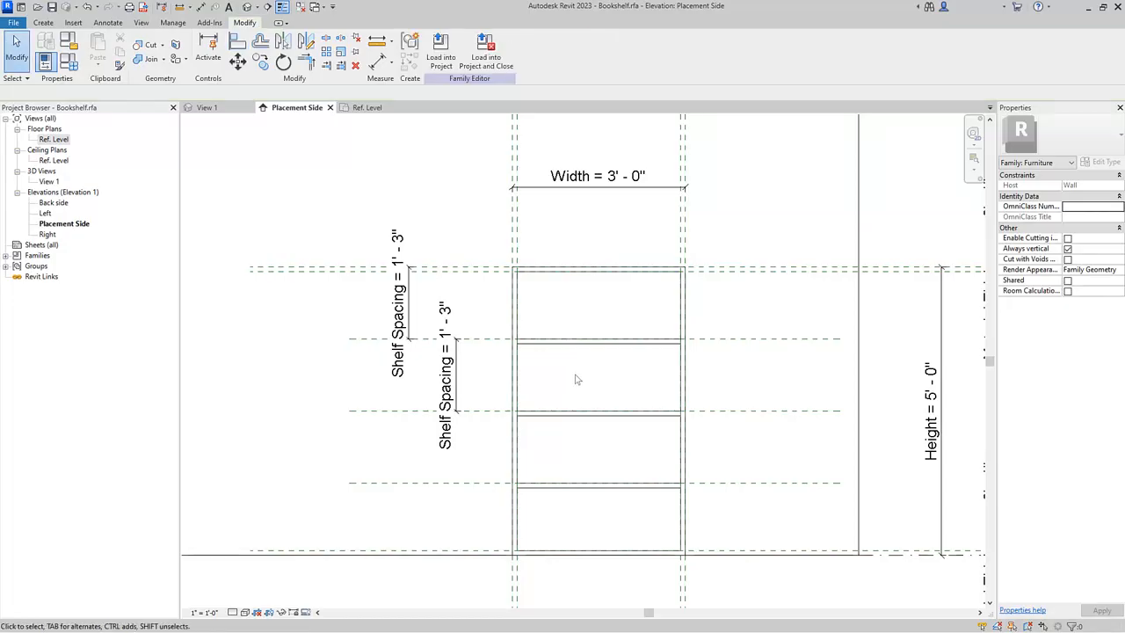
In the 3D view, set the family's Number Of Shelves to 5 and apply it to the bookshelf.
{"action": "left_click", "coordinate": [227, 109]}
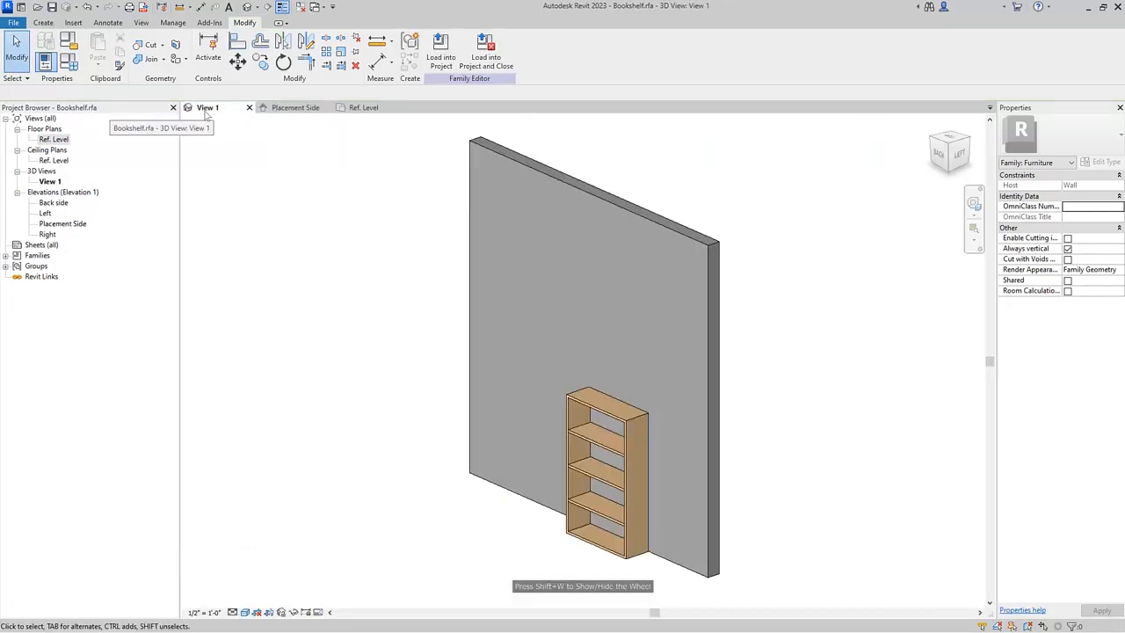
{"action": "scroll", "coordinate": [633, 596], "scroll_direction": "up", "scroll_amount": 4}
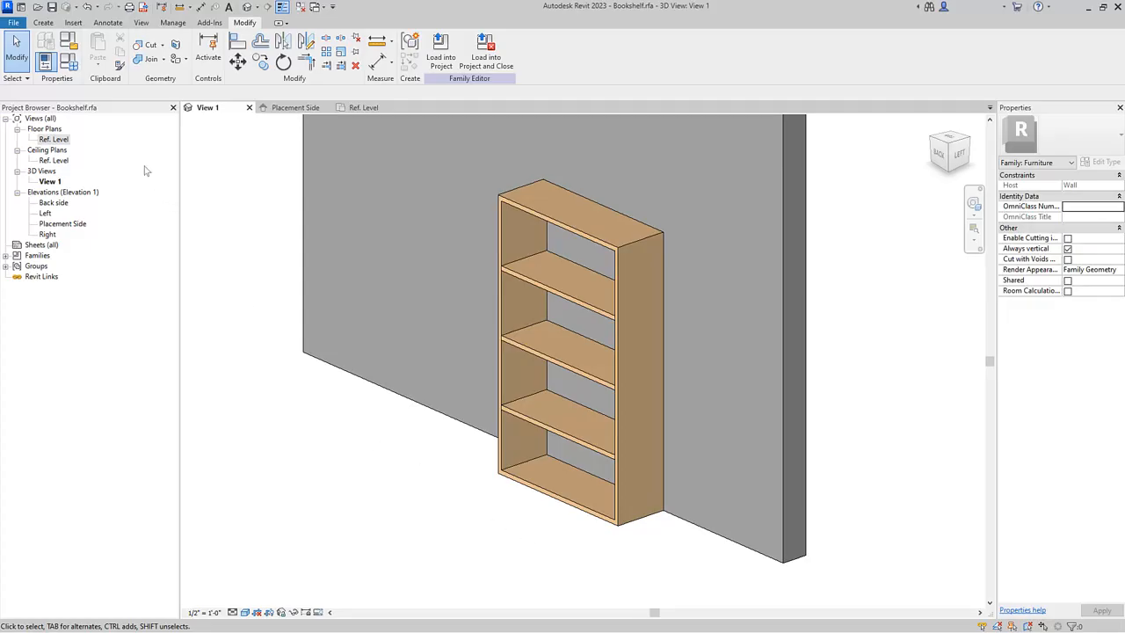
{"action": "left_click", "coordinate": [72, 67]}
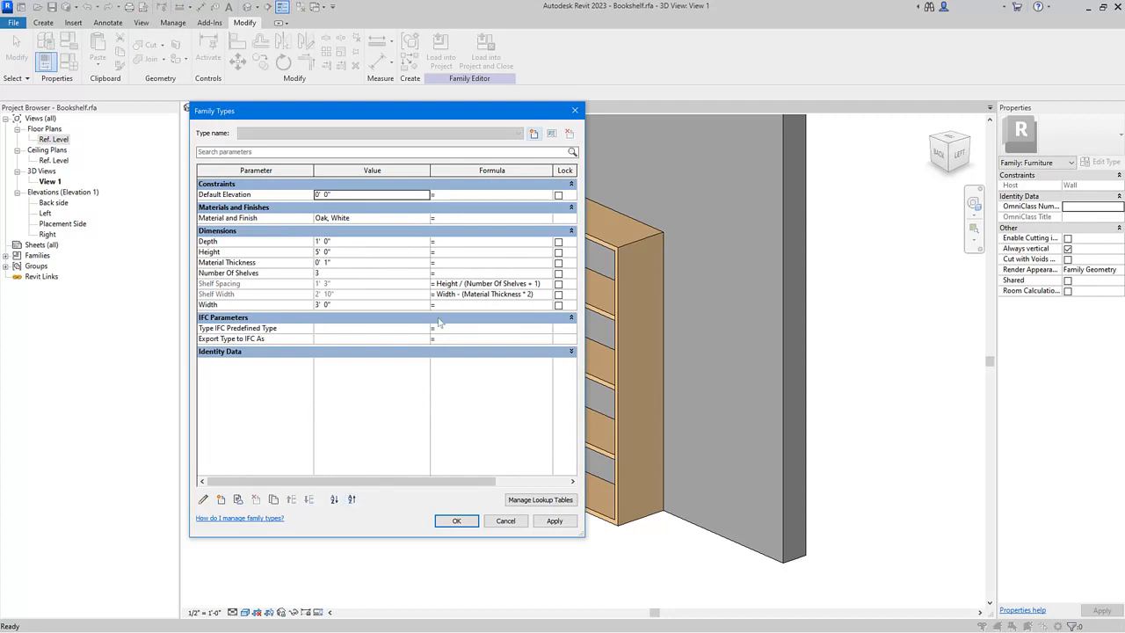
{"action": "left_click_drag", "start_coordinate": [494, 109], "coordinate": [329, 104]}
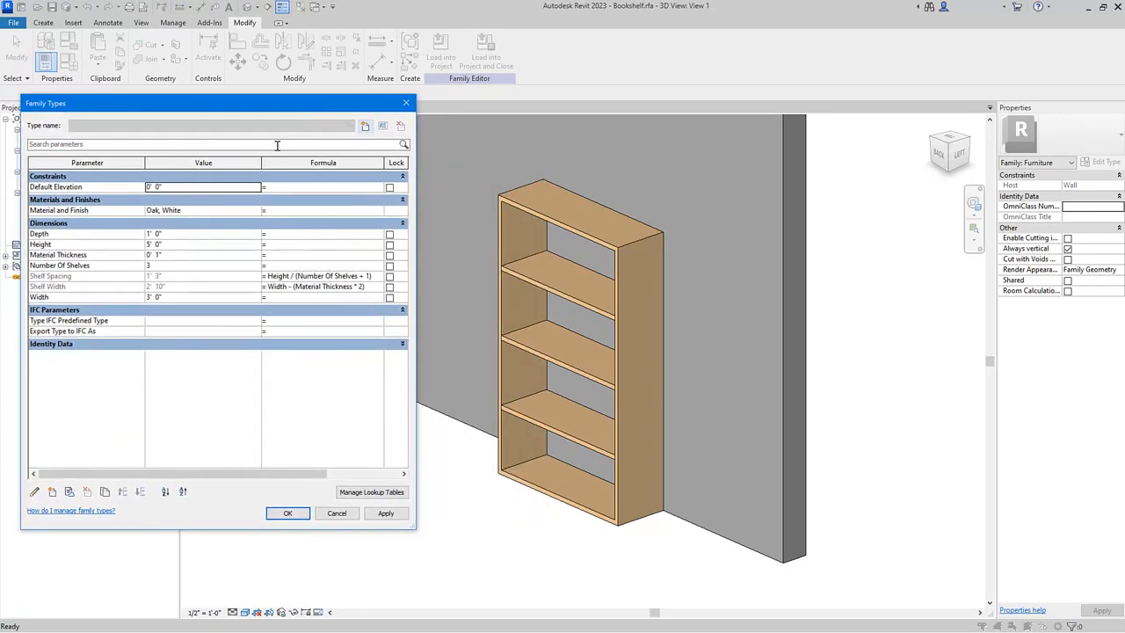
{"action": "left_click", "coordinate": [180, 268]}
{"action": "type", "text": "5"}
{"action": "left_click", "coordinate": [380, 517]}
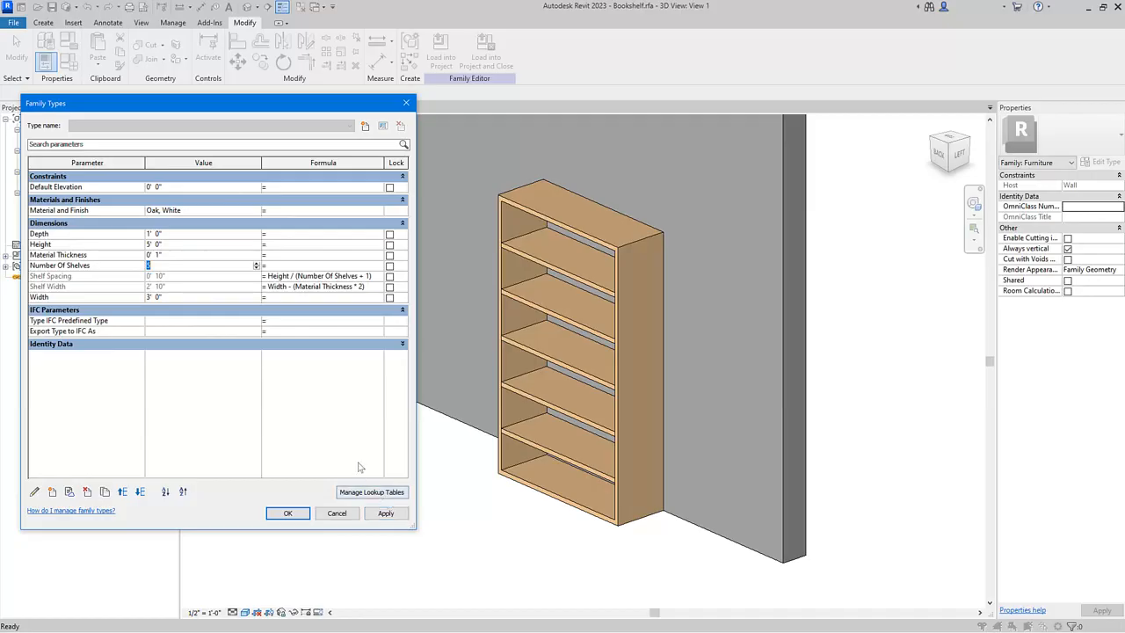
Set the family's Height to 6' 0" and Width to 4' 0", applying each change.
{"action": "left_click", "coordinate": [184, 247]}
{"action": "type", "text": "6"}
{"action": "left_click", "coordinate": [385, 516]}
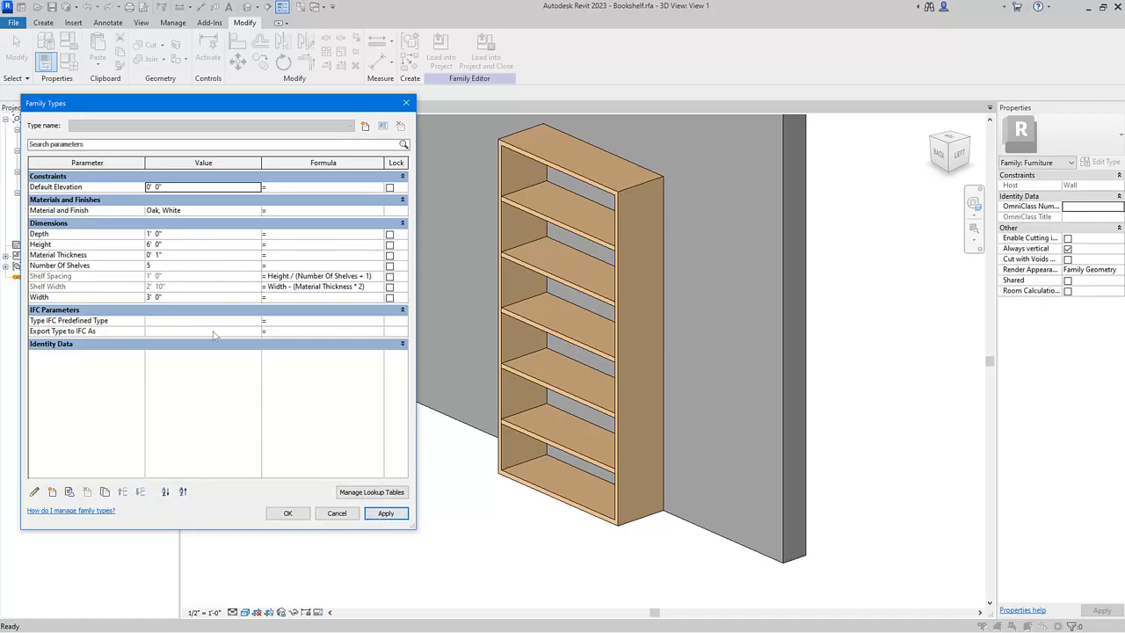
{"action": "left_click", "coordinate": [182, 298]}
{"action": "type", "text": "4"}
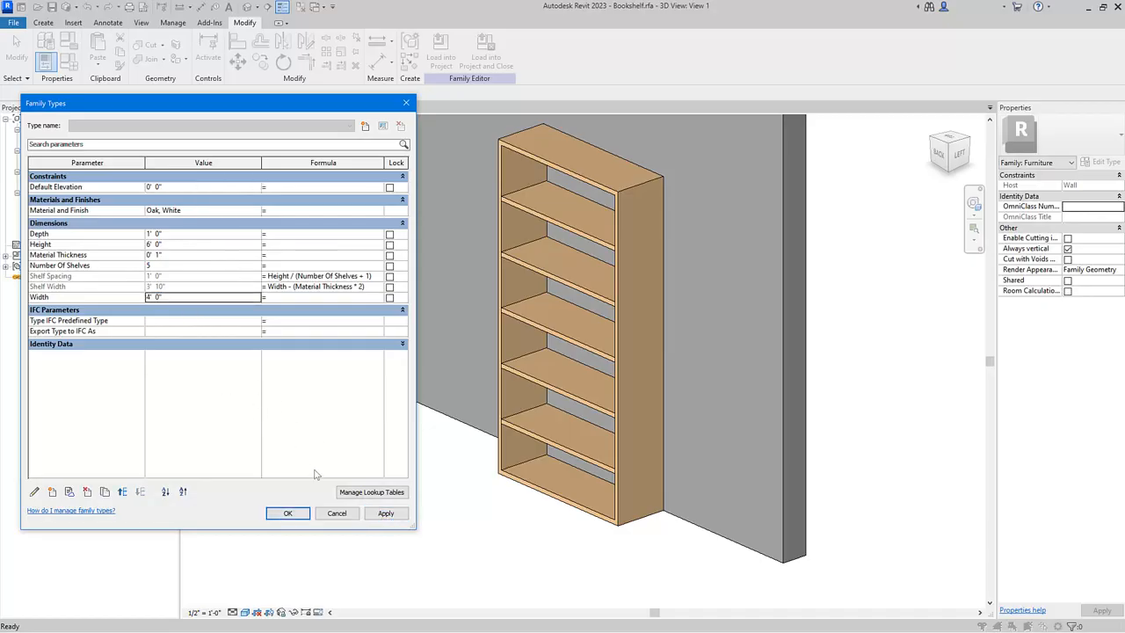
{"action": "left_click", "coordinate": [384, 513]}
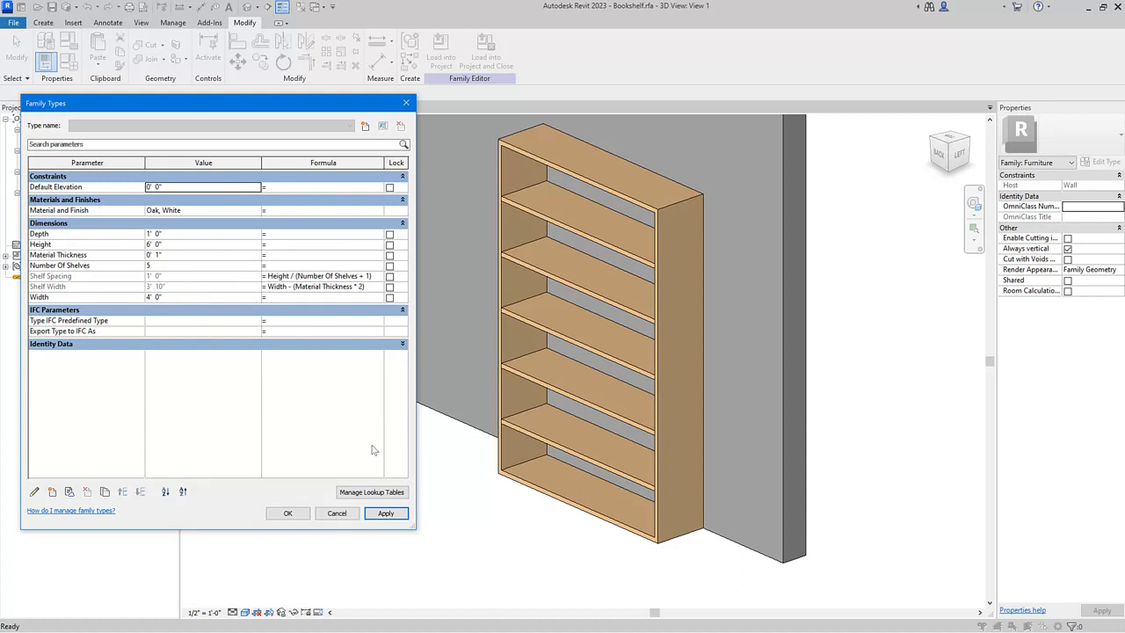